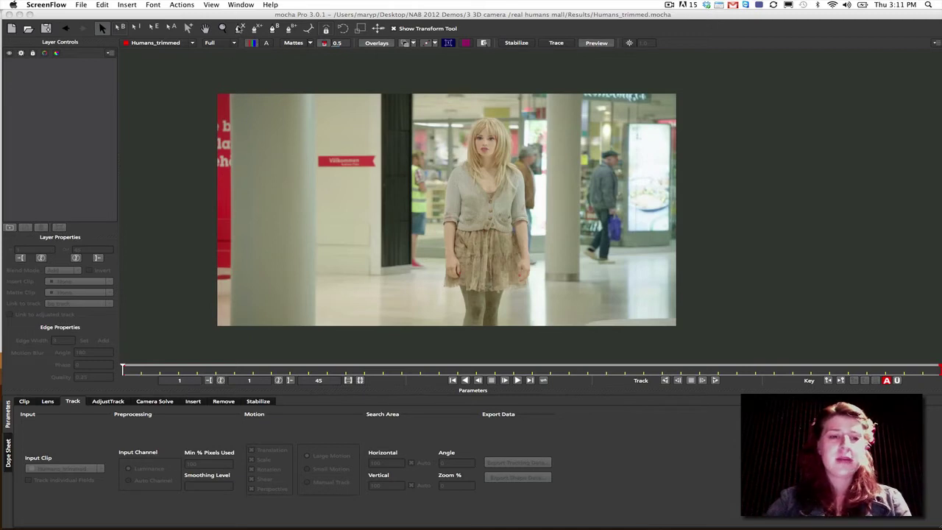
Bring the Humans_trimmed mall clip project to the front and pick the X-Spline tool
click(239, 29)
click(238, 29)
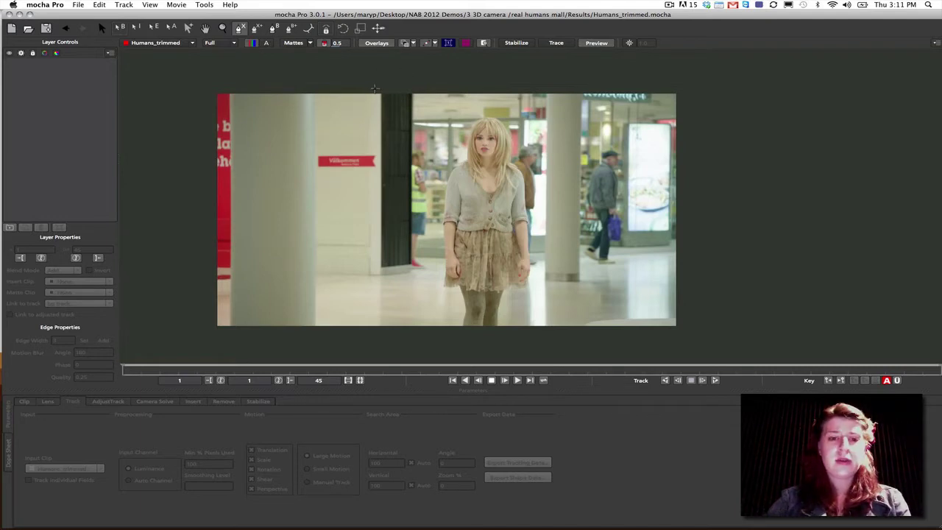
Outline the dark pillar with a closed four-point X-Spline shape on Layer 12
click(376, 85)
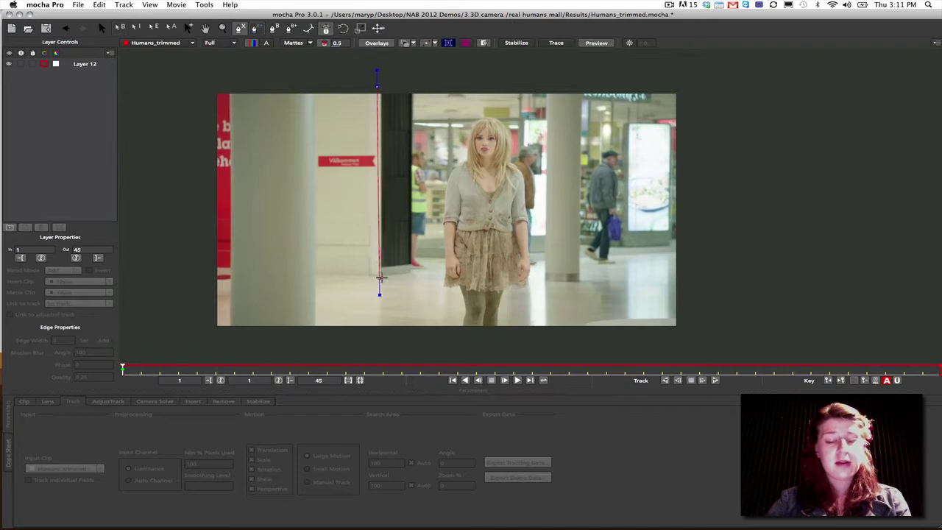
click(379, 276)
click(414, 273)
click(412, 85)
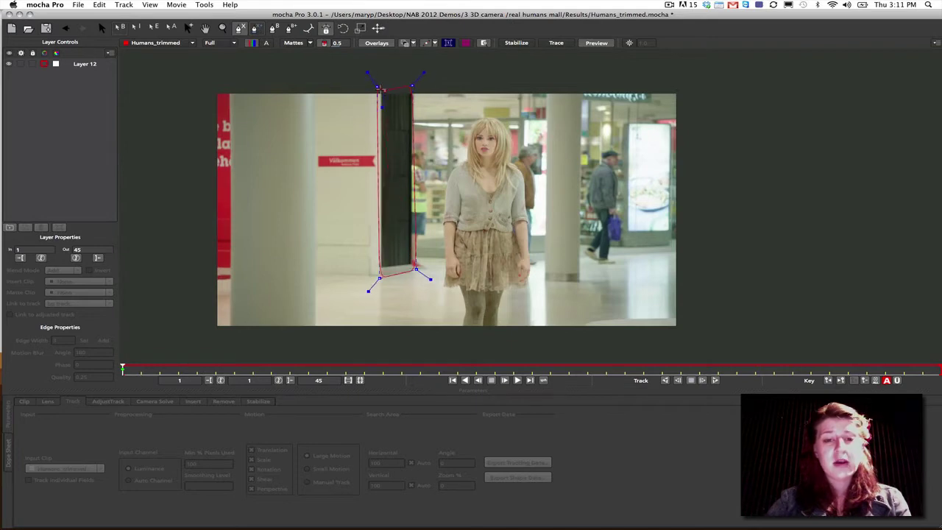
click(377, 86)
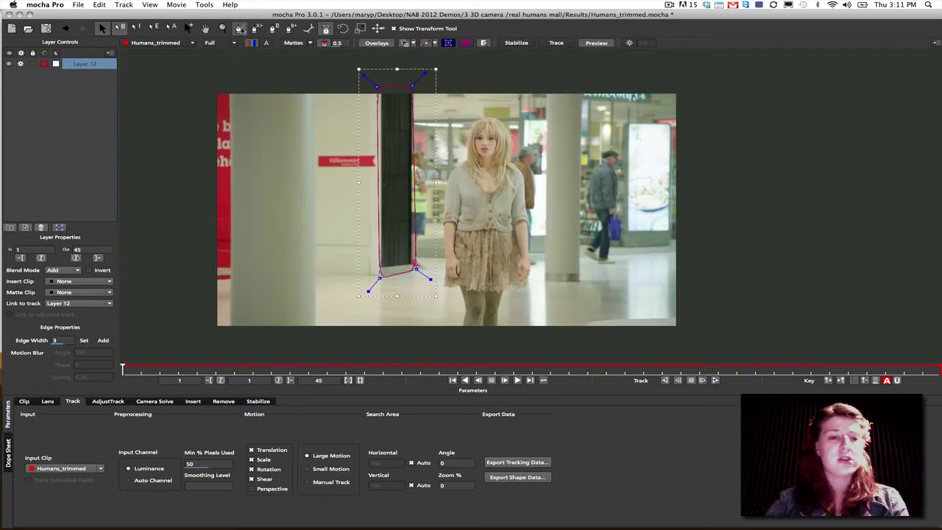
Add a second shape to Layer 12 outlining the top-right shop sign, then adjust one point
key(t)
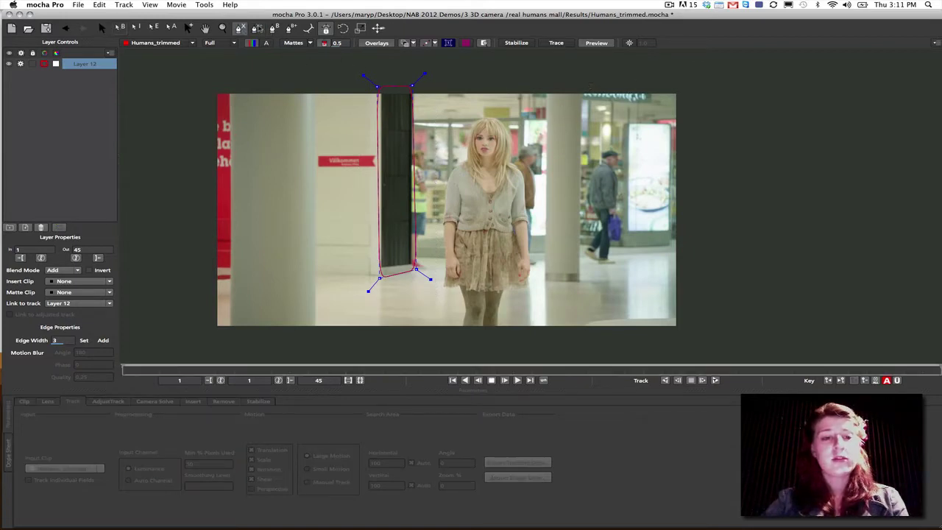
click(256, 30)
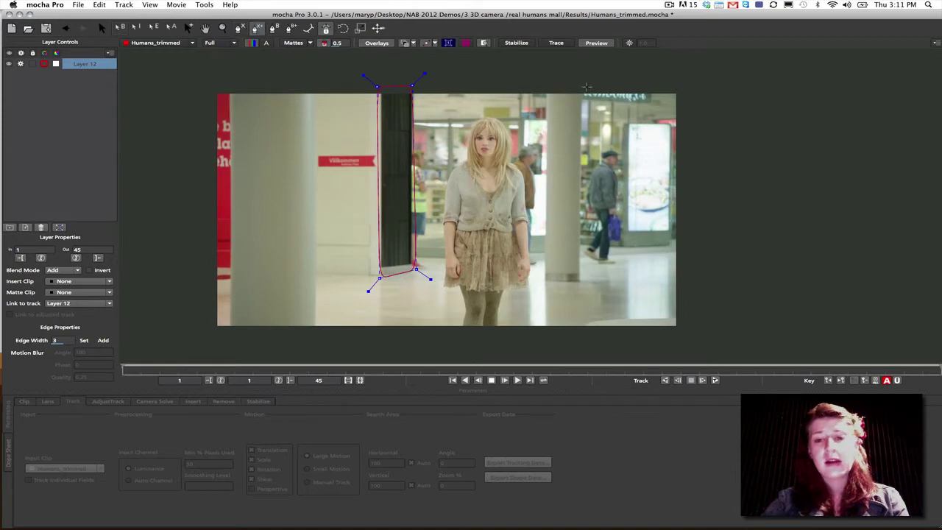
click(587, 89)
click(592, 108)
click(661, 109)
click(661, 81)
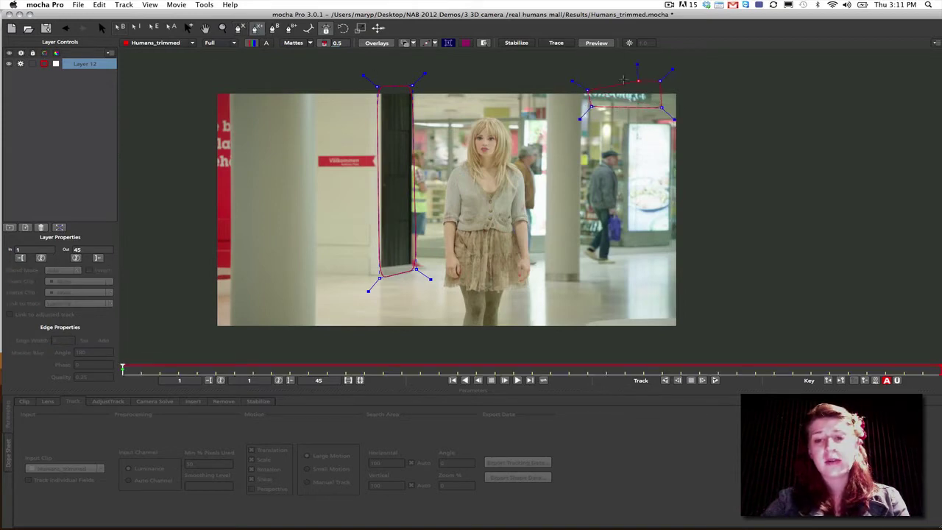
right_click(587, 88)
drag(591, 109, 593, 111)
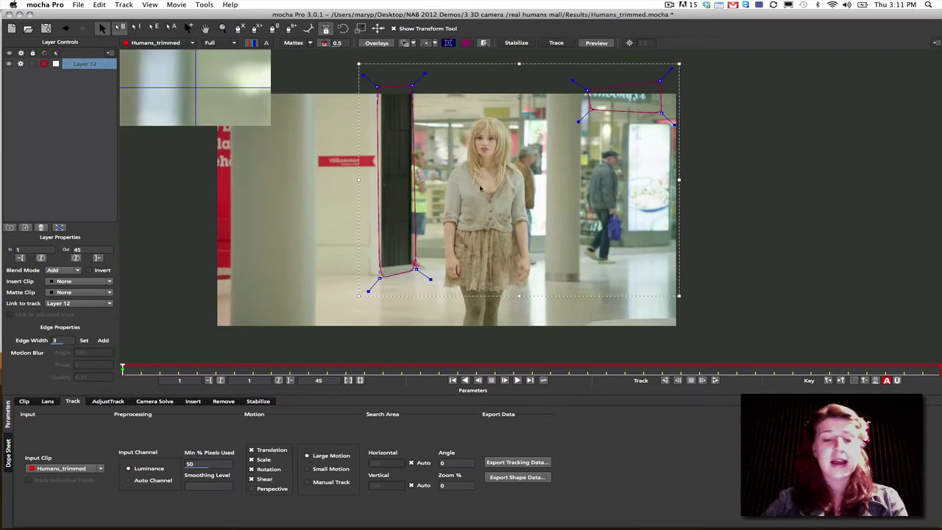
Hide the magnifier, enable Perspective motion, and set Min % Pixels Used to 100 for Layer 12
click(484, 42)
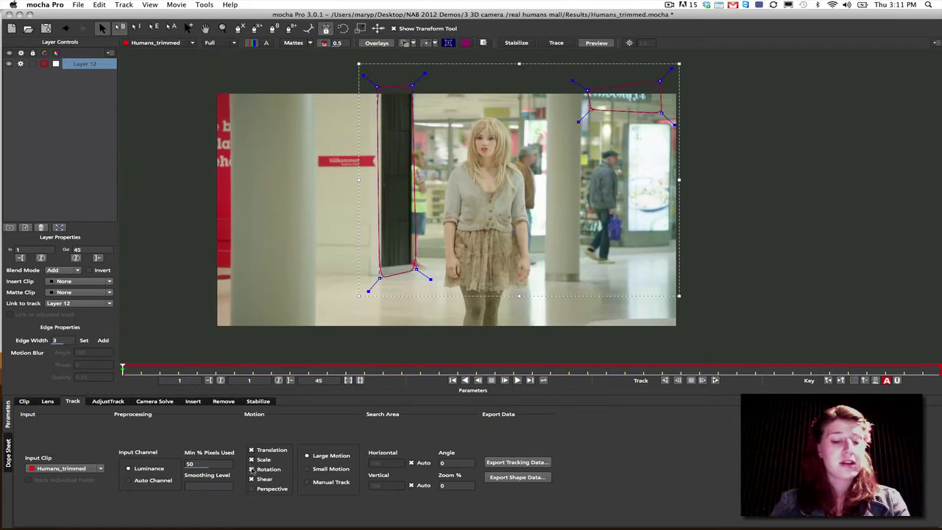
click(251, 489)
double_click(210, 464)
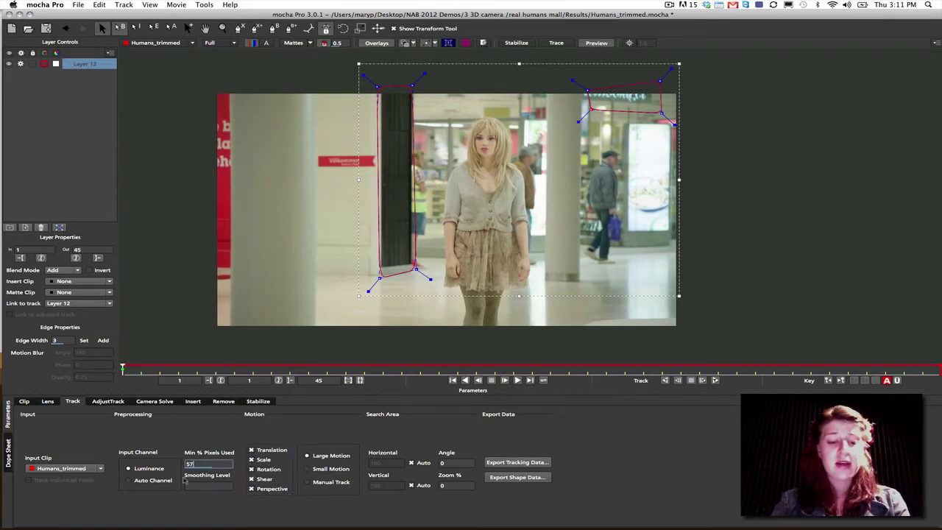
text(100)
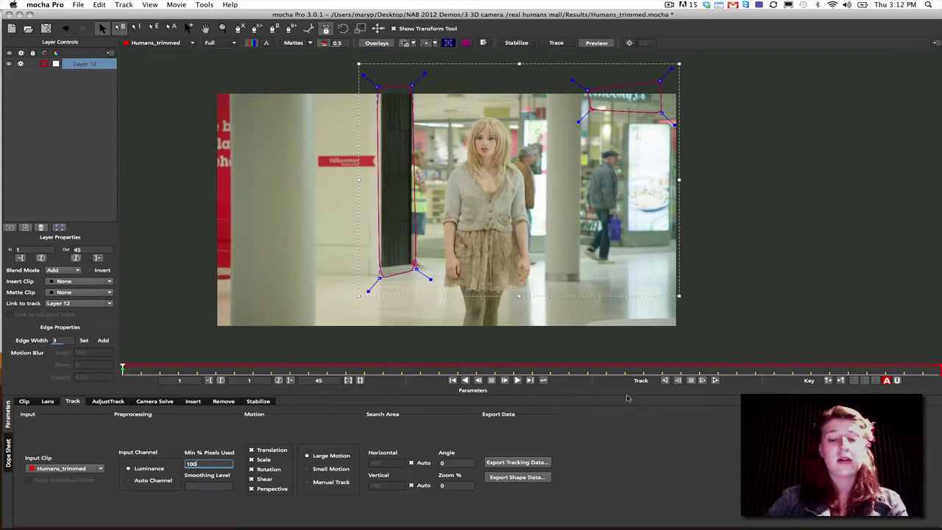
Track Layer 12 forward to frame 45, then show the surface grid
click(714, 381)
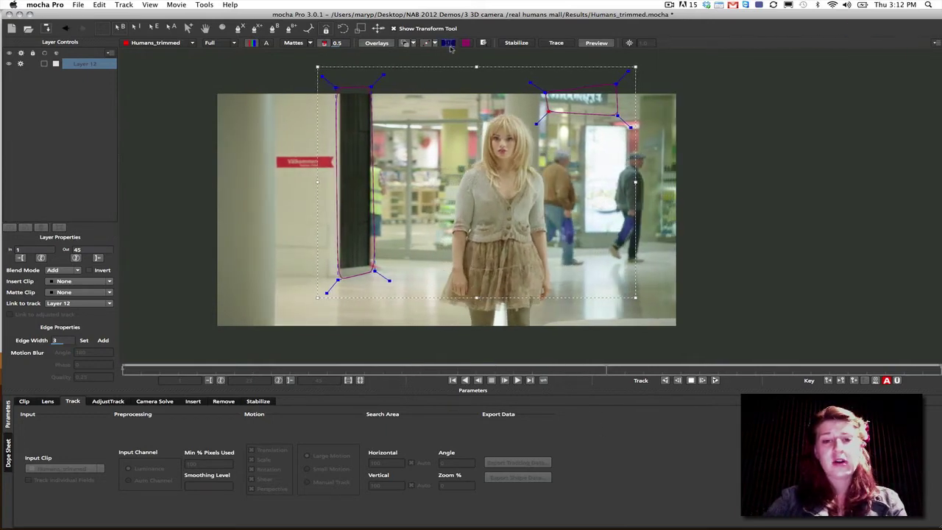
click(450, 43)
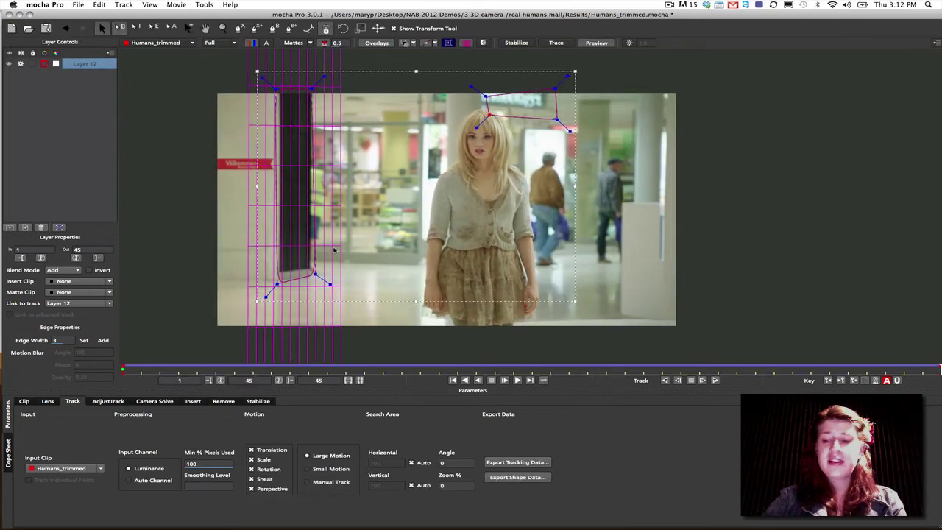
Drag the surface's top and bottom to match the pillar's edges, then scrub back to frame 1
click(450, 43)
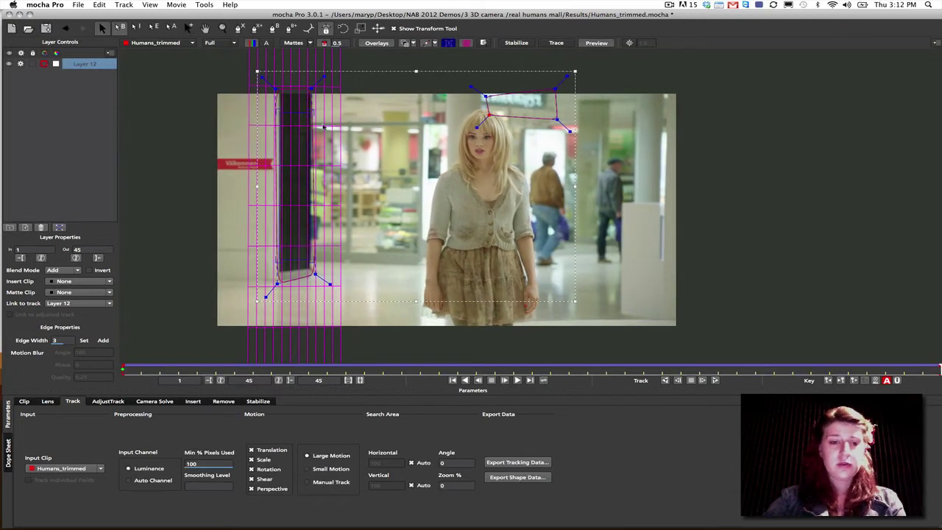
drag(309, 113, 308, 117)
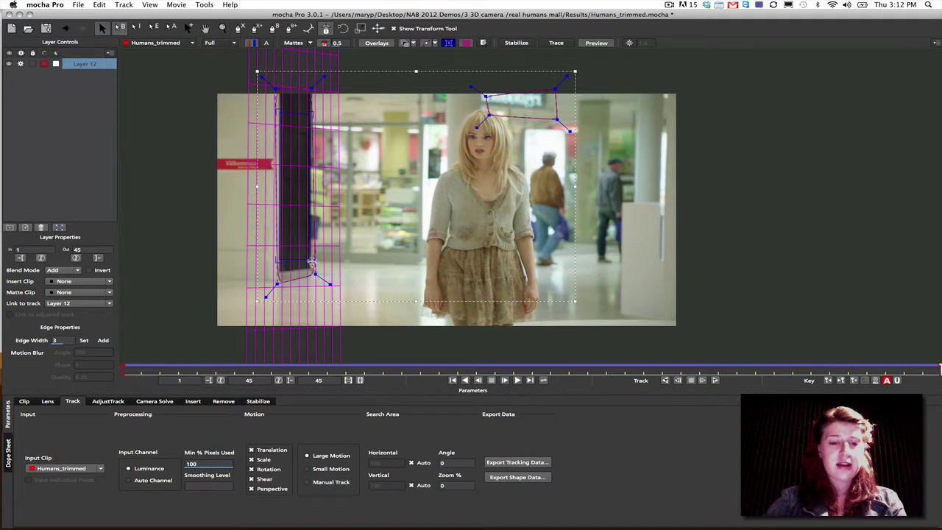
drag(311, 260, 310, 256)
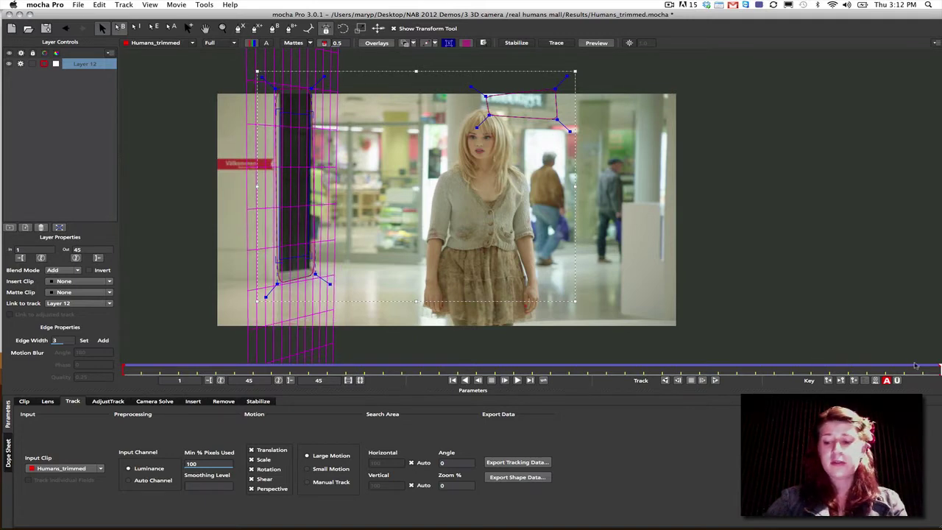
drag(938, 368, 86, 314)
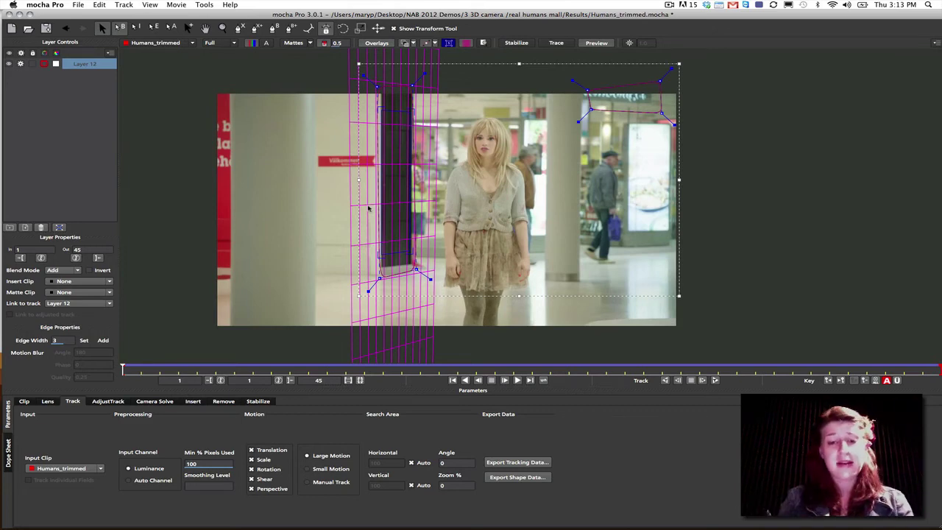
Open the Camera Solve tab, which shows a 94% solve quality
click(154, 401)
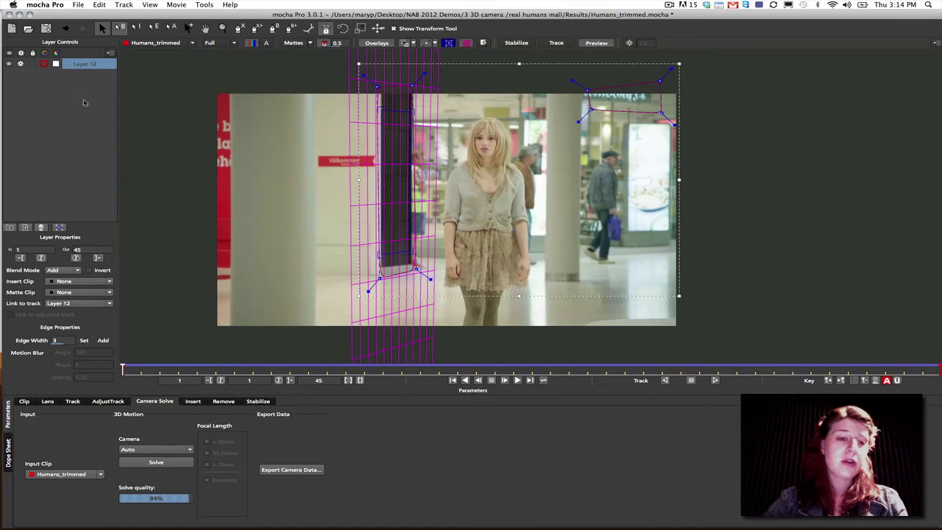
Rename Layer 12 to 'bg track' and select it
double_click(85, 64)
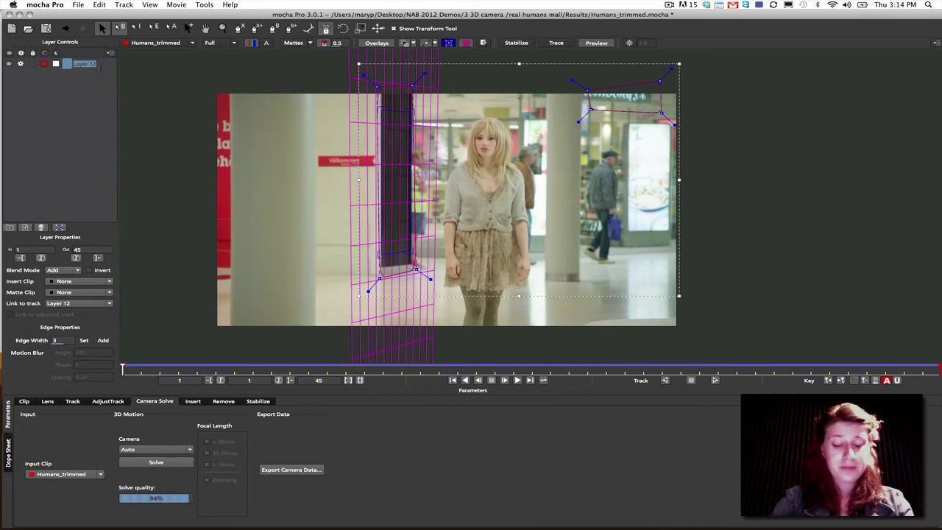
text(bg track)
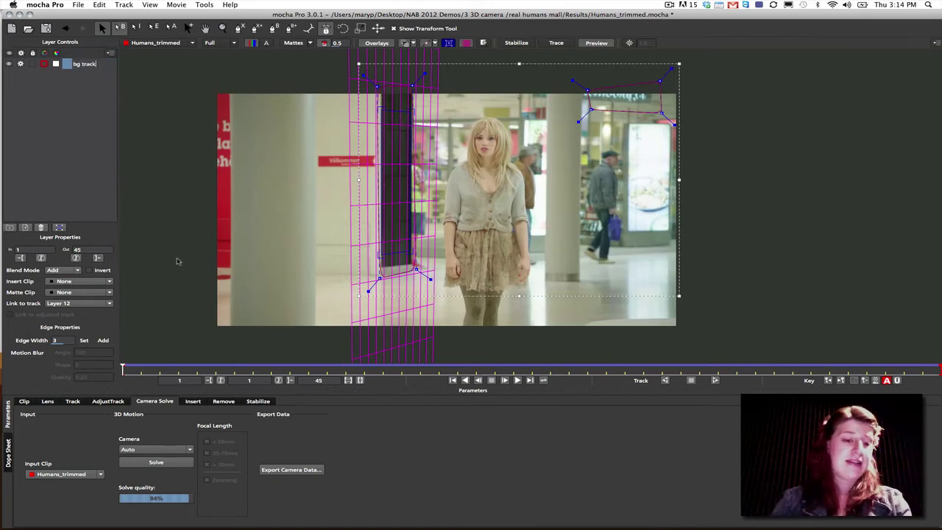
click(92, 195)
click(80, 65)
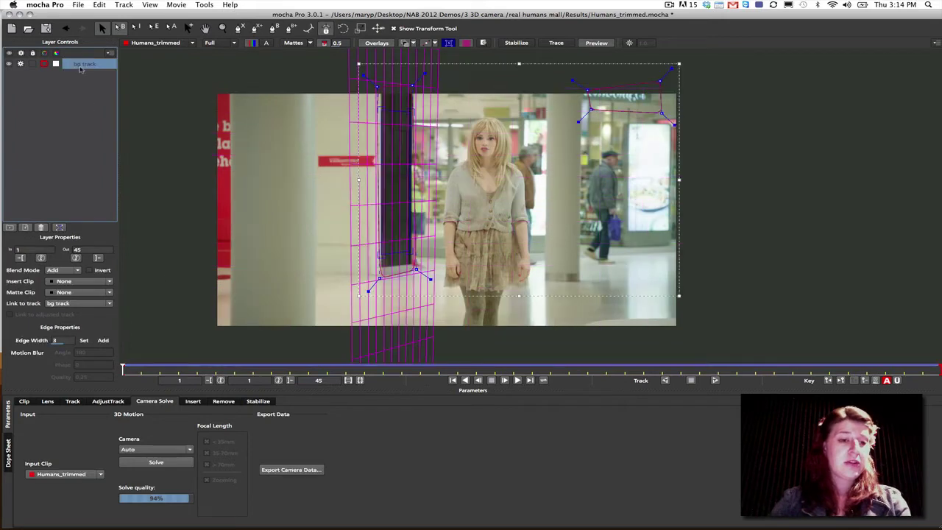
click(93, 132)
click(87, 65)
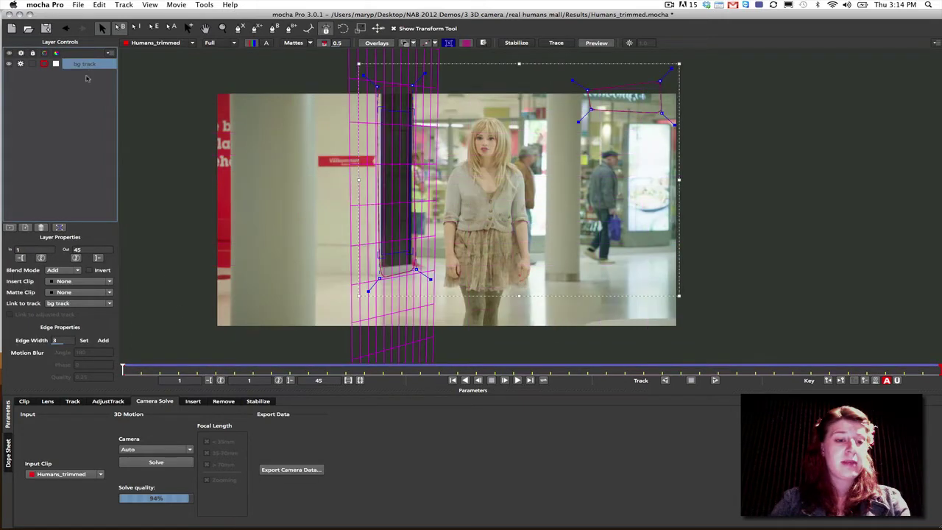
Keep the Camera type on Auto and re-solve, now at 93% quality
click(165, 451)
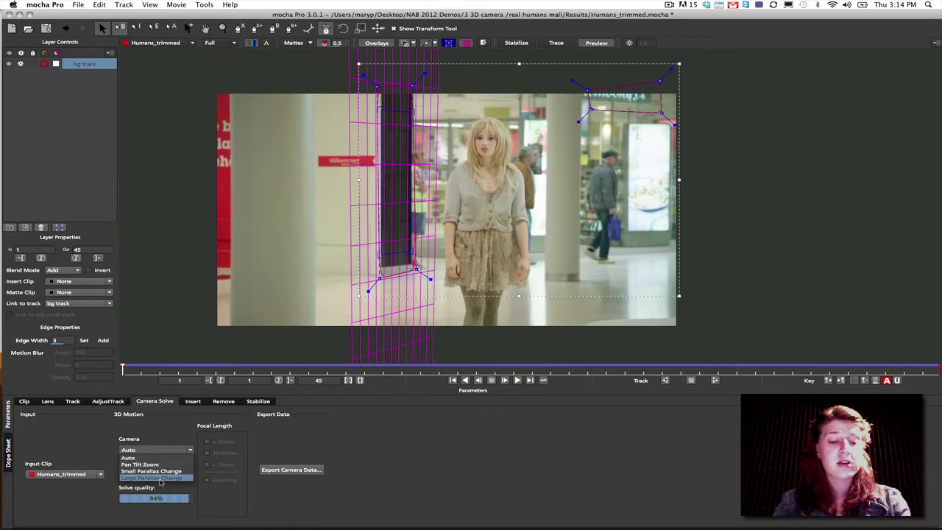
click(160, 457)
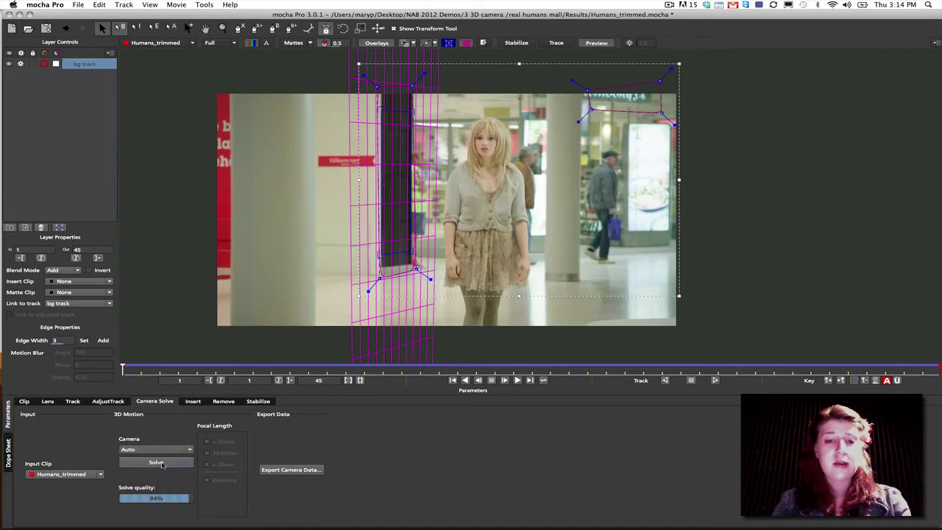
click(162, 462)
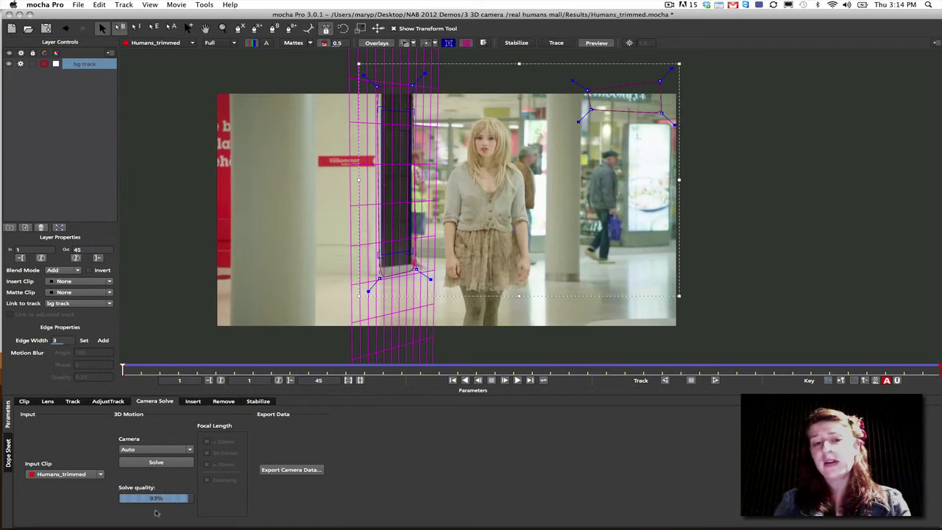
Change the camera motion type from Auto to Pan Tilt Zoom, then review the list again
click(141, 450)
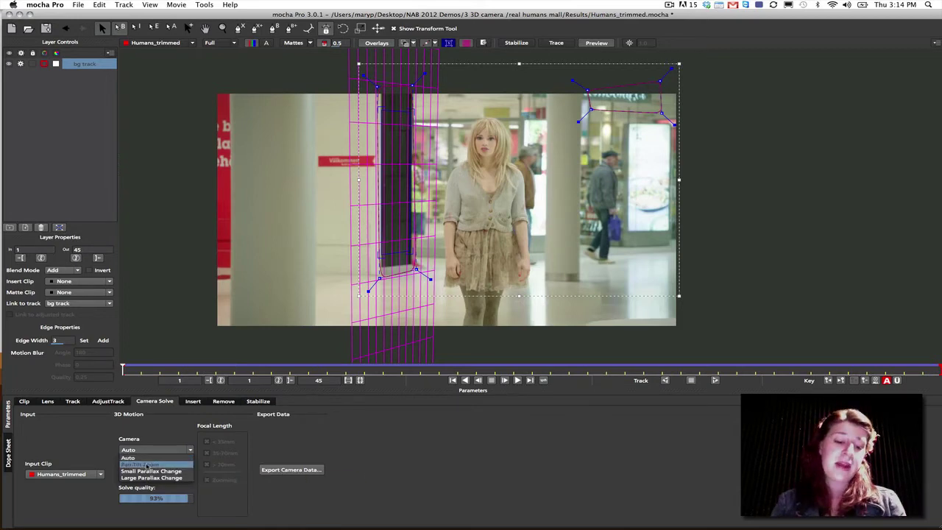
click(147, 464)
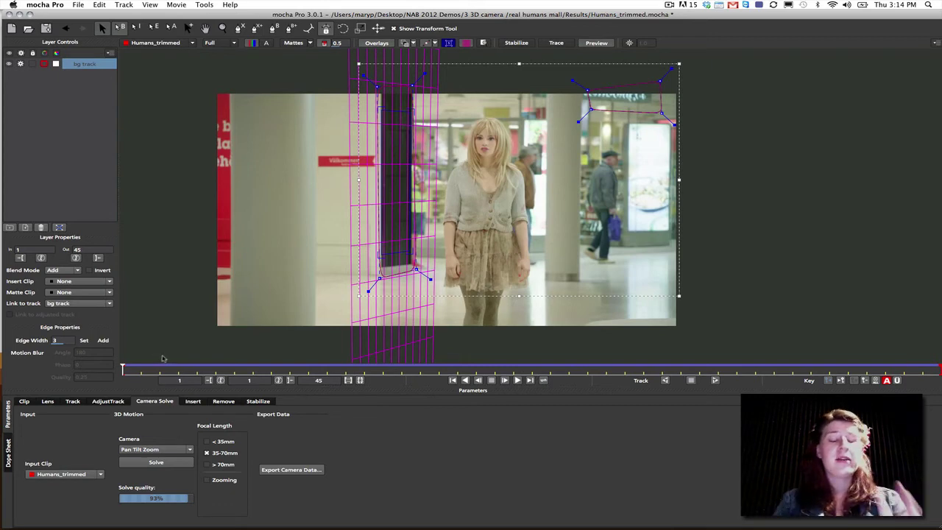
click(160, 450)
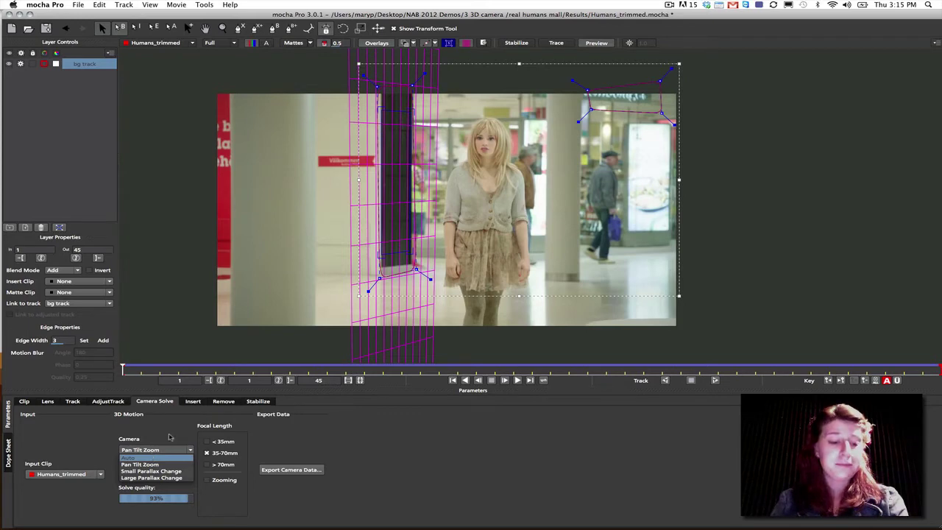
Keep Pan Tilt Zoom, tick <35mm, >70mm and Zooming, and re-solve to 99% quality
click(160, 466)
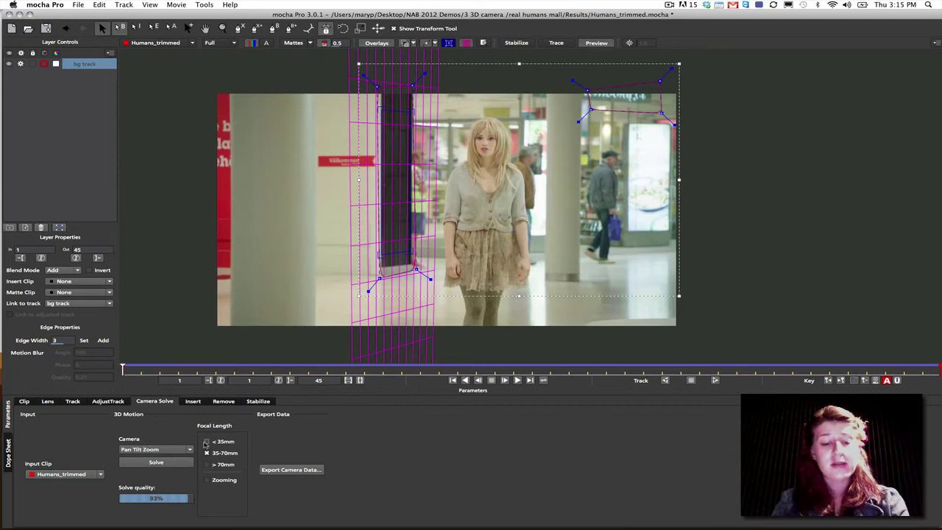
click(206, 442)
click(207, 464)
click(206, 480)
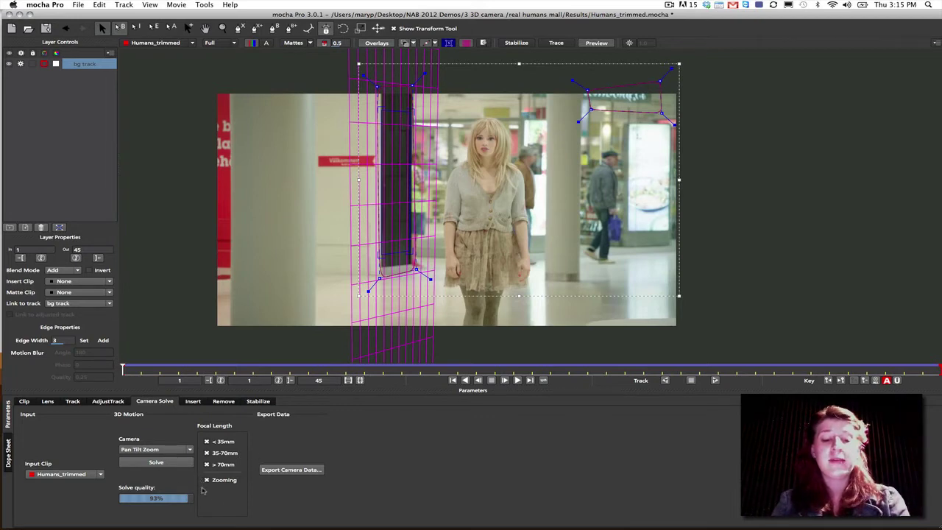
click(157, 463)
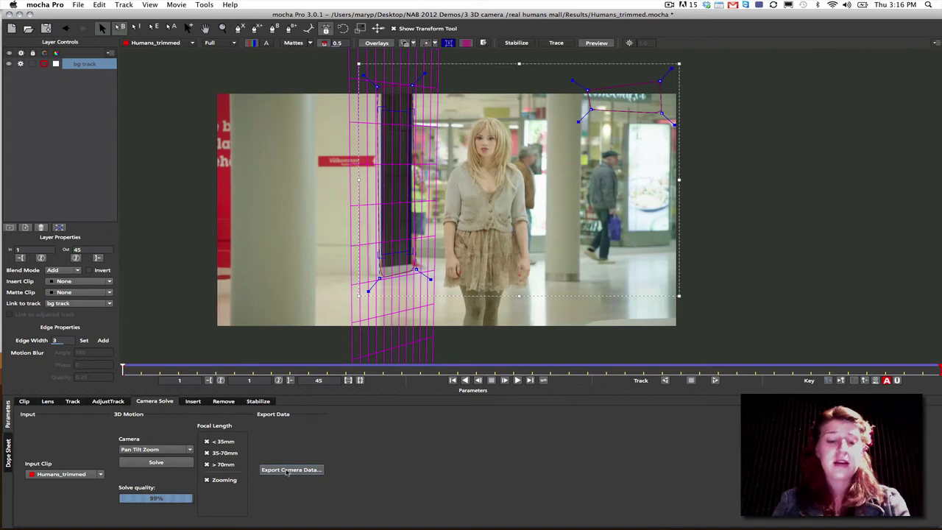
Copy the camera data as 'After Effects 3D Motion Data (*.txt)' and switch to After Effects CS6
click(287, 473)
click(411, 264)
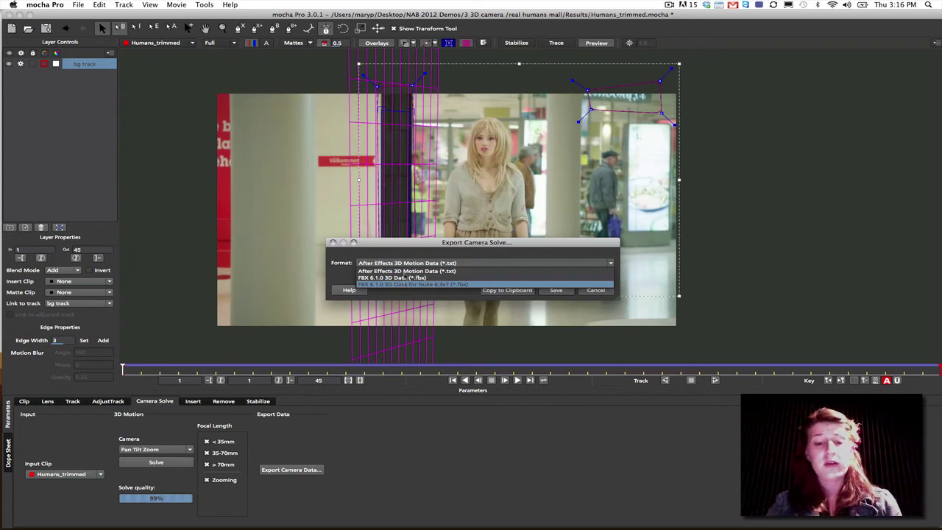
click(404, 271)
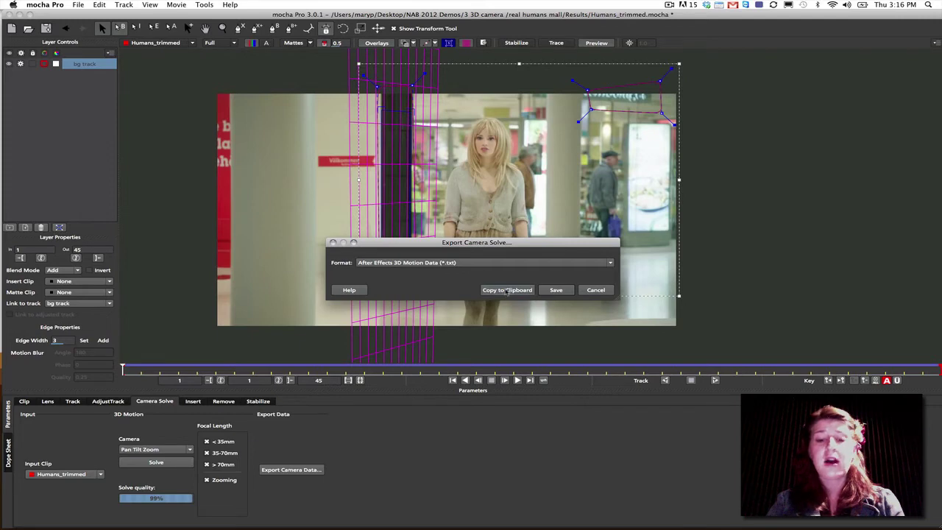
click(507, 290)
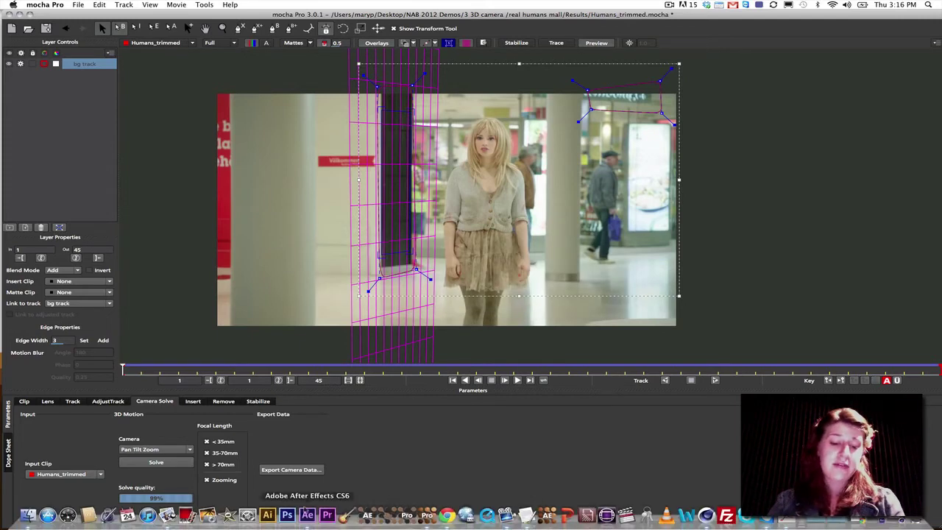
click(307, 515)
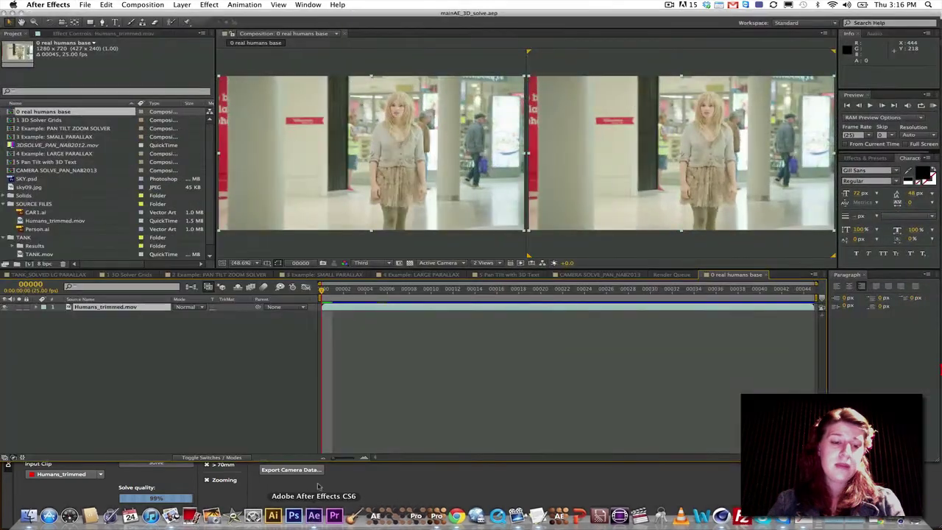
Check the 0 real humans base composition's settings and close them without changes
right_click(77, 114)
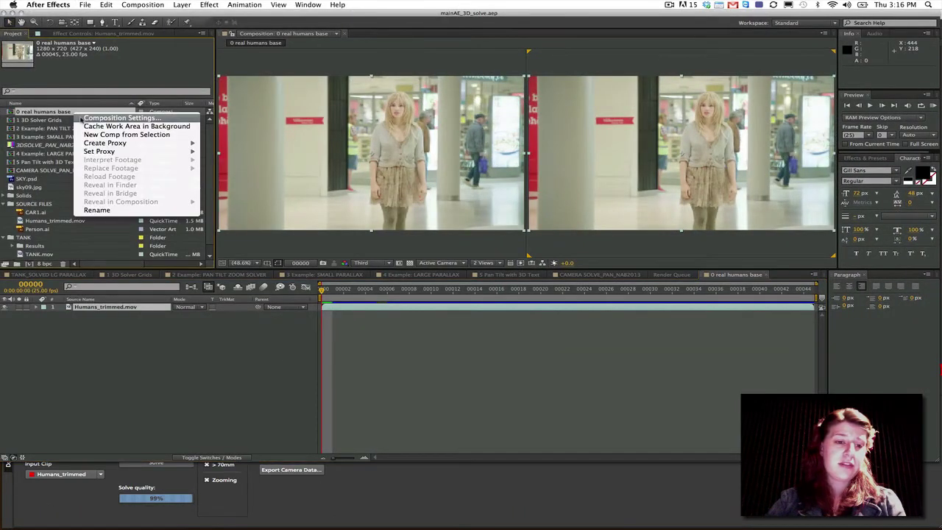
click(84, 121)
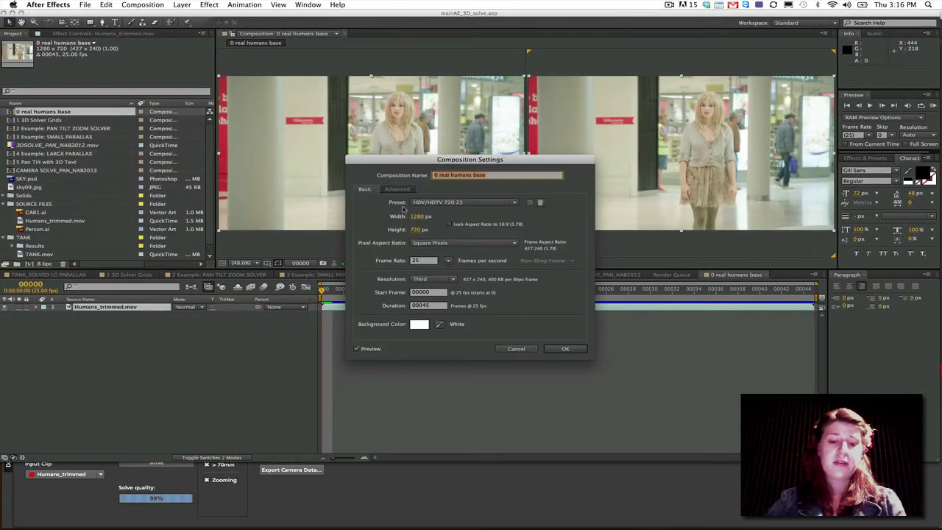
click(516, 349)
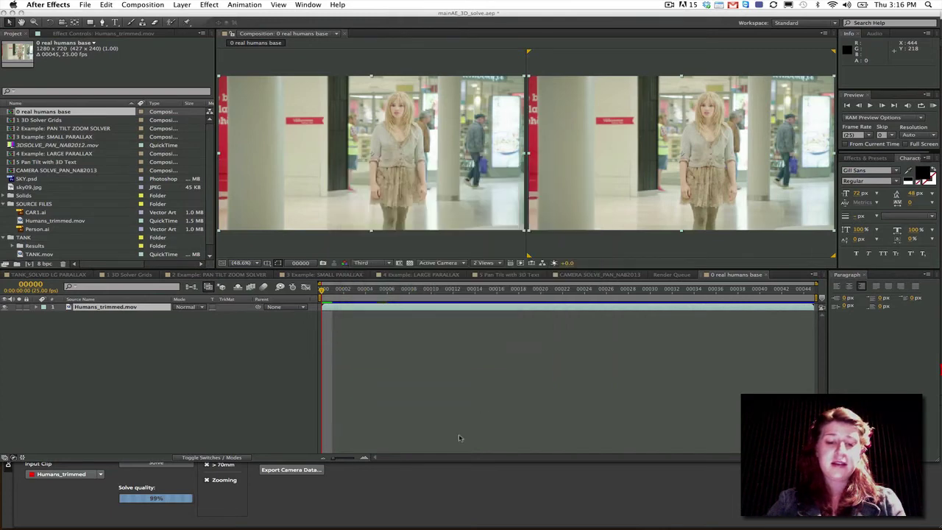
Confirm the clip's frame size and rate in mocha Pro, then return to the comp's timeline in After Effects
click(237, 462)
click(25, 401)
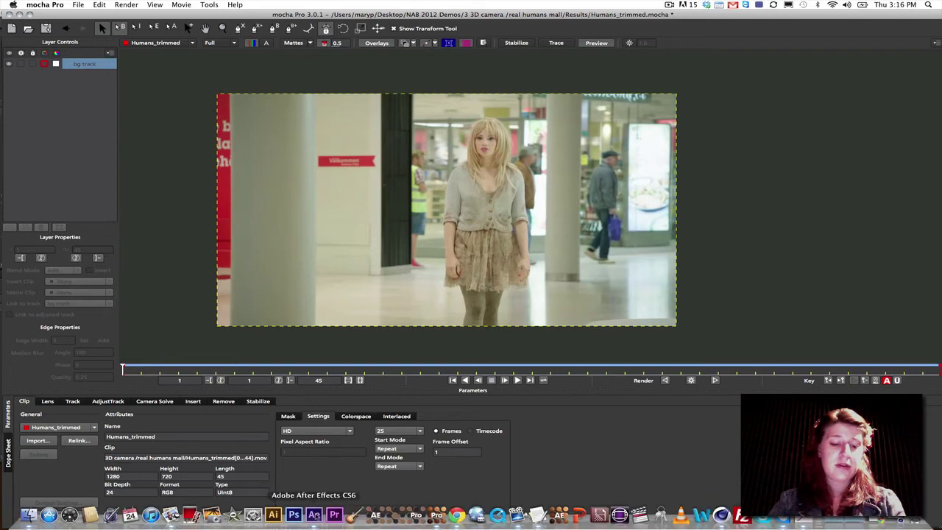
click(155, 402)
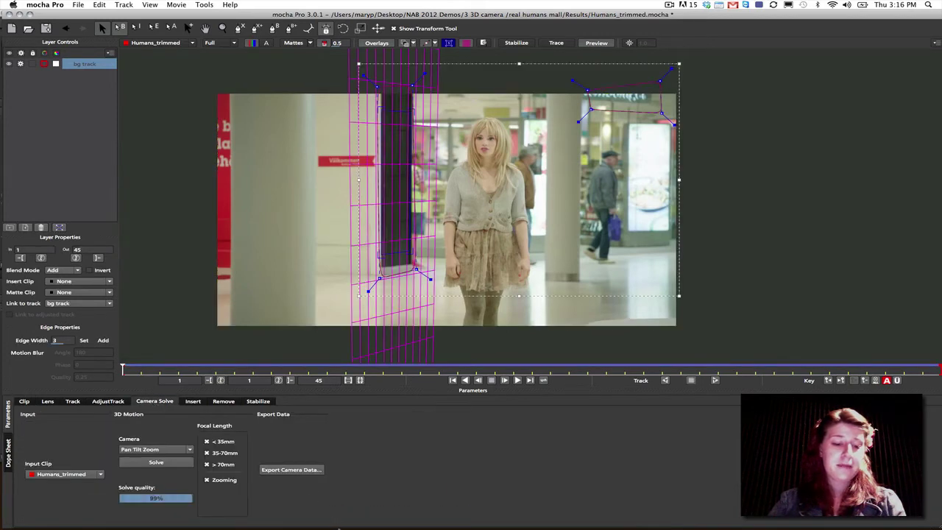
click(314, 514)
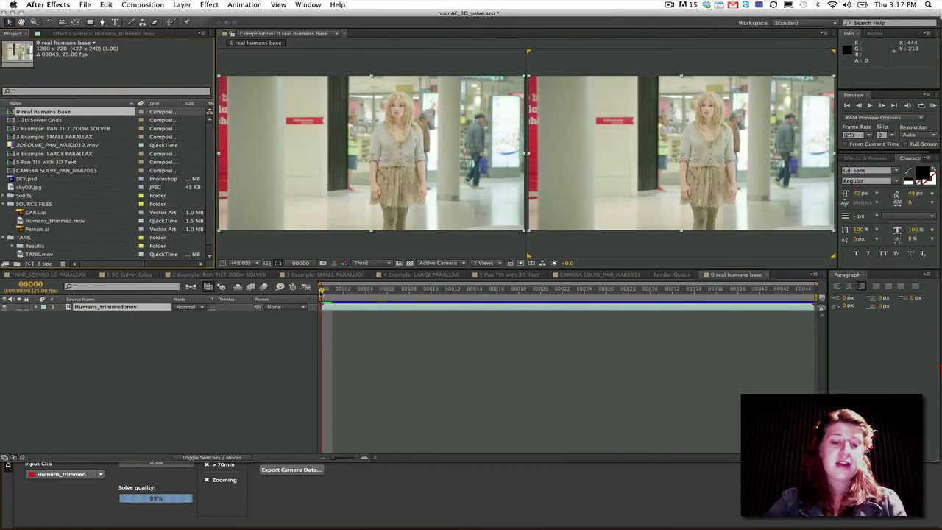
click(318, 293)
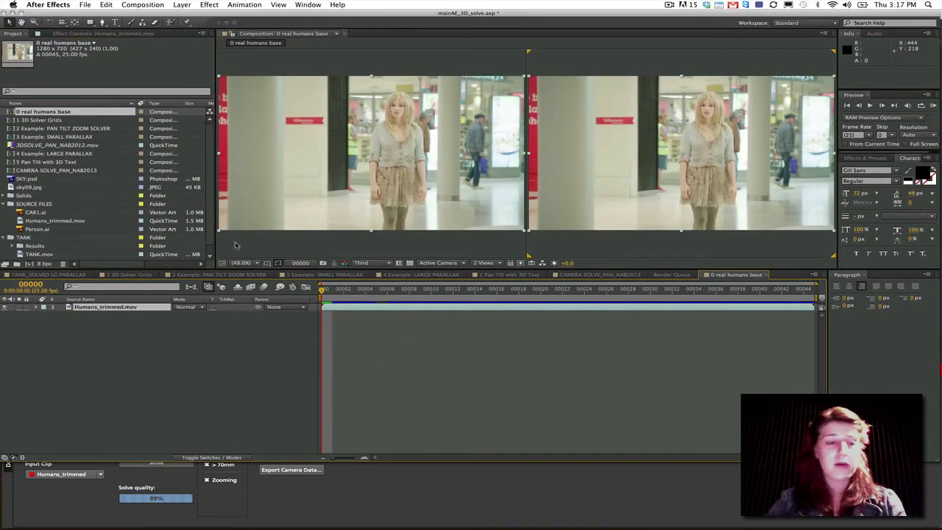
Paste the mocha camera and five nulls into the comp, select the camera, and preview the playback
click(108, 5)
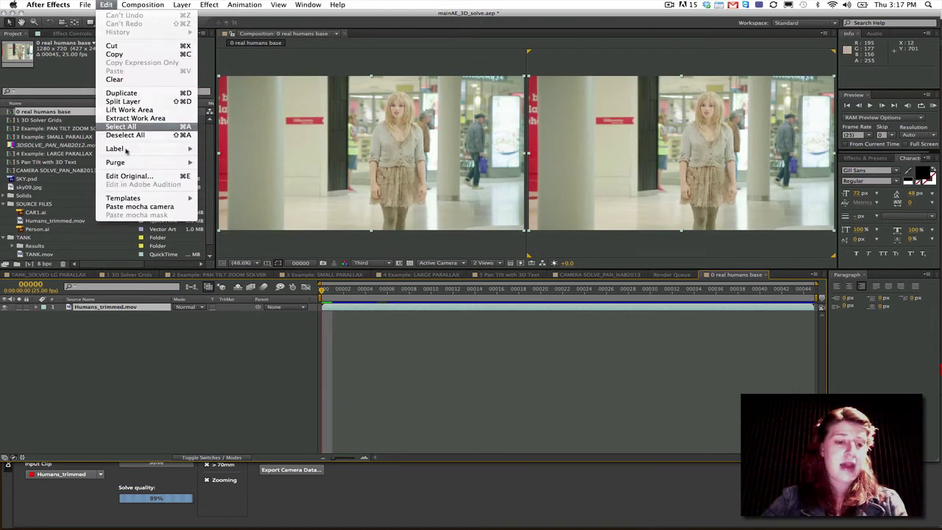
click(138, 208)
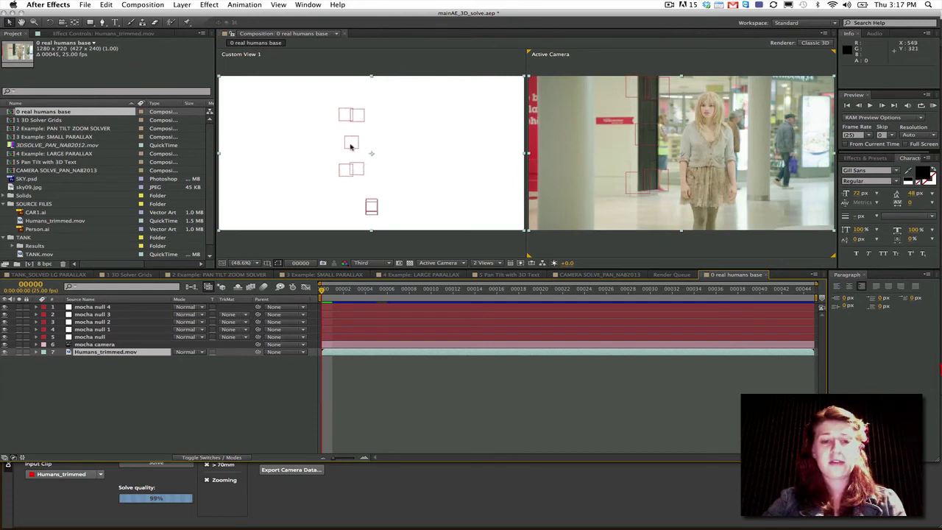
click(370, 204)
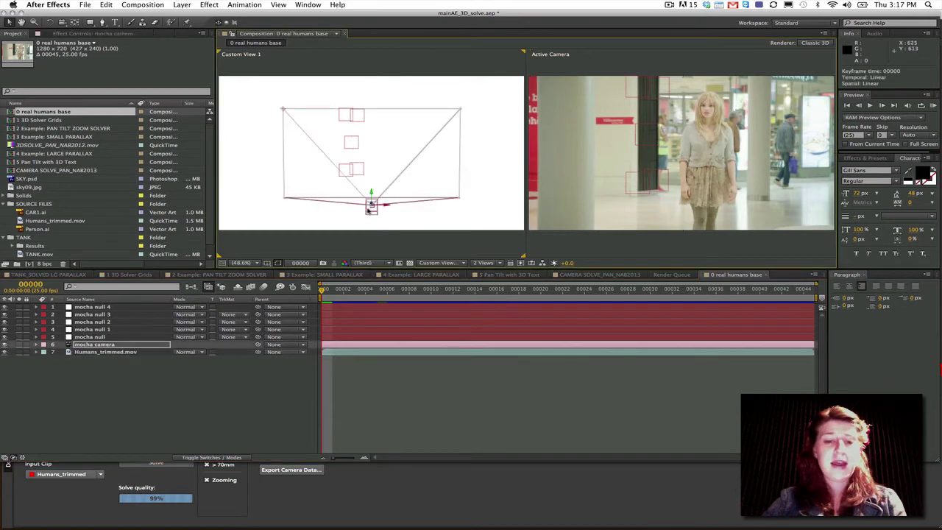
key(space)
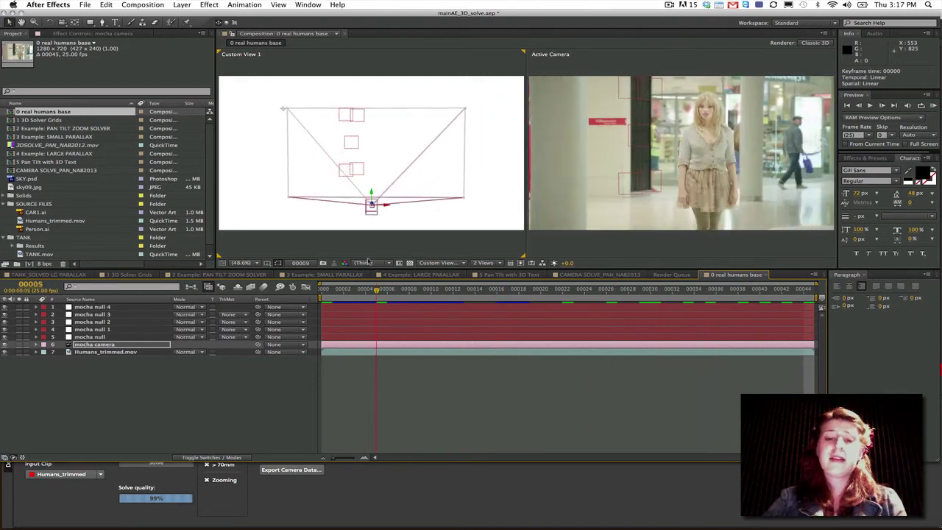
key(space)
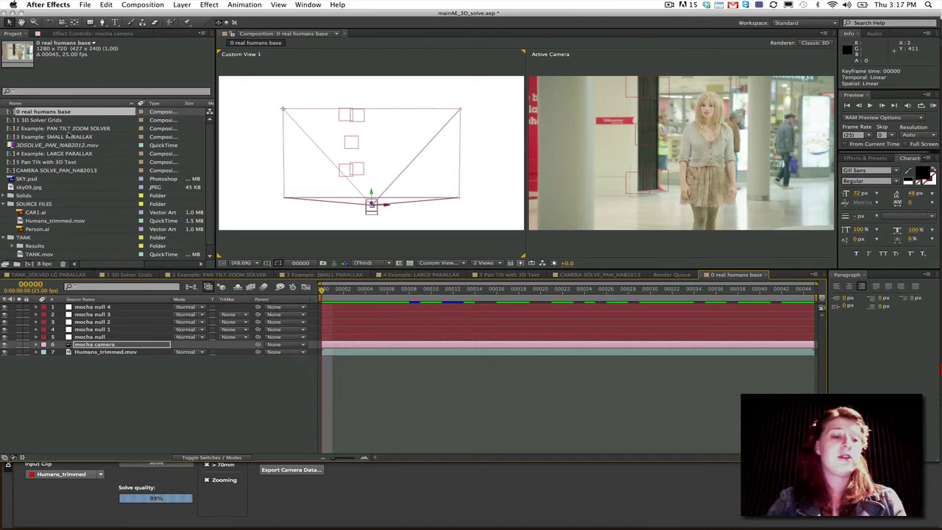
Open 1 3D Solver Grids, rewind and play it to check the grids, then minimise After Effects
double_click(42, 122)
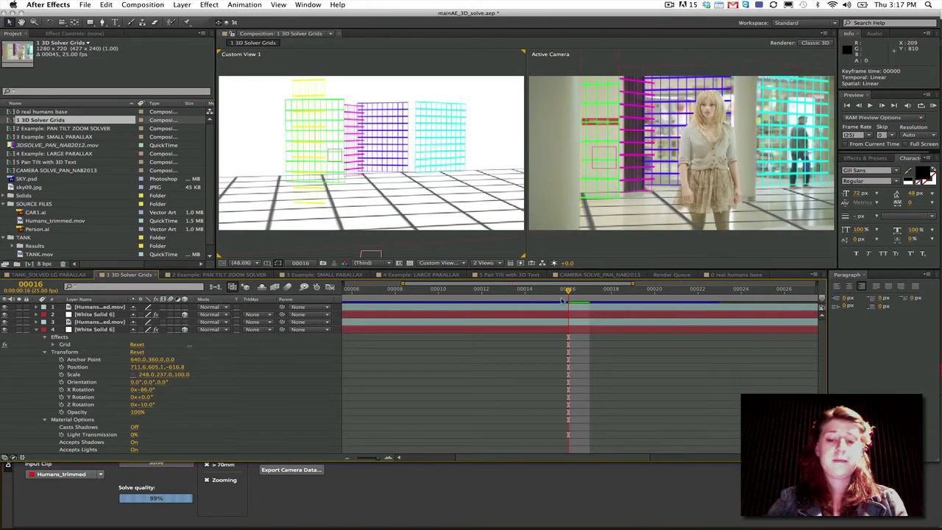
click(537, 291)
drag(537, 291, 381, 289)
key(space)
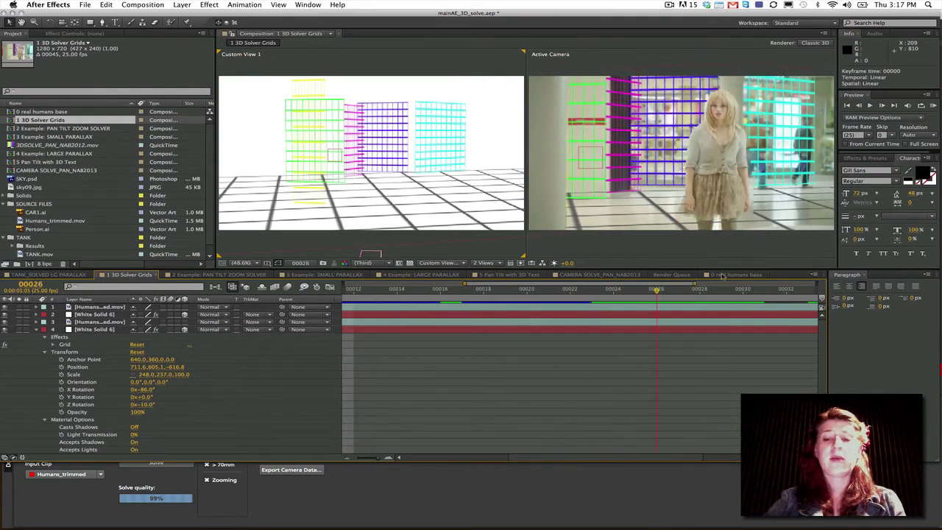
key(space)
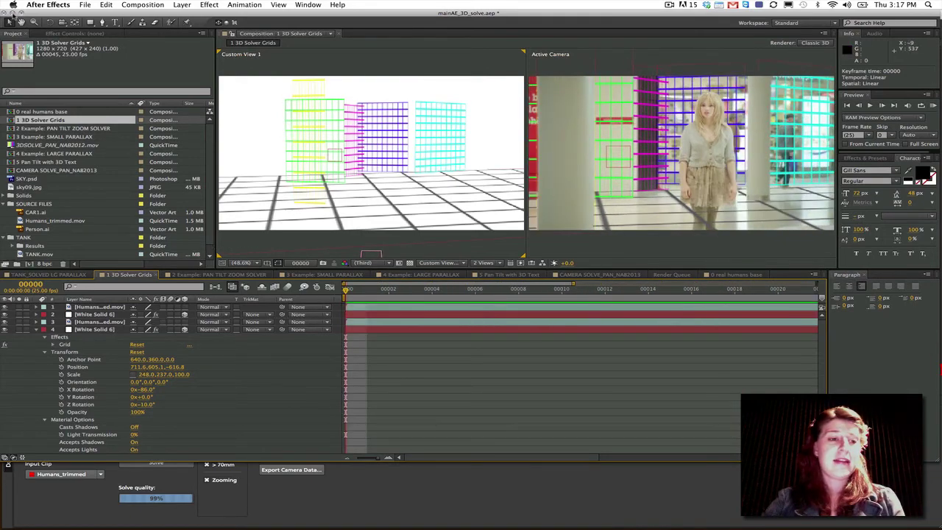
click(14, 13)
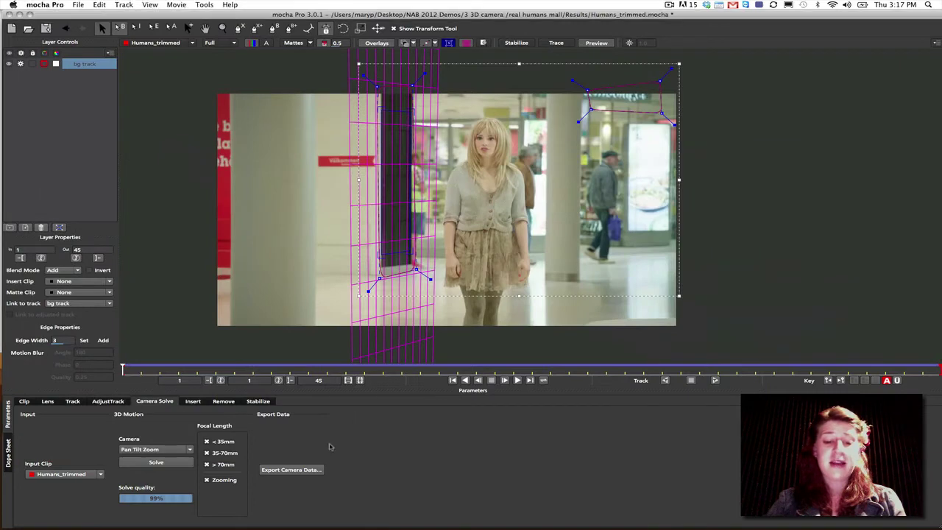
Export the camera solve as FBX 6.1.0 3D Data to 'bg track.fbx' on the Desktop, then go to Cinema 4D
click(298, 470)
click(412, 263)
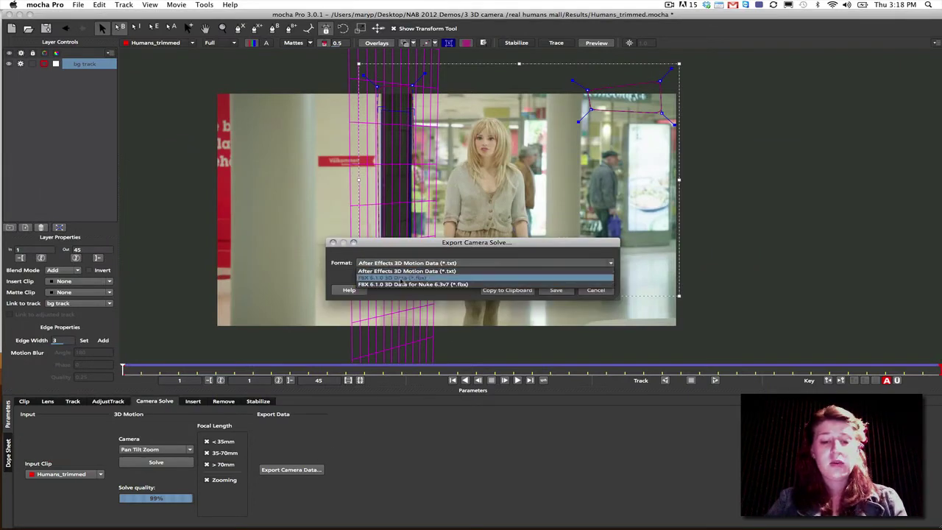
click(401, 277)
click(554, 291)
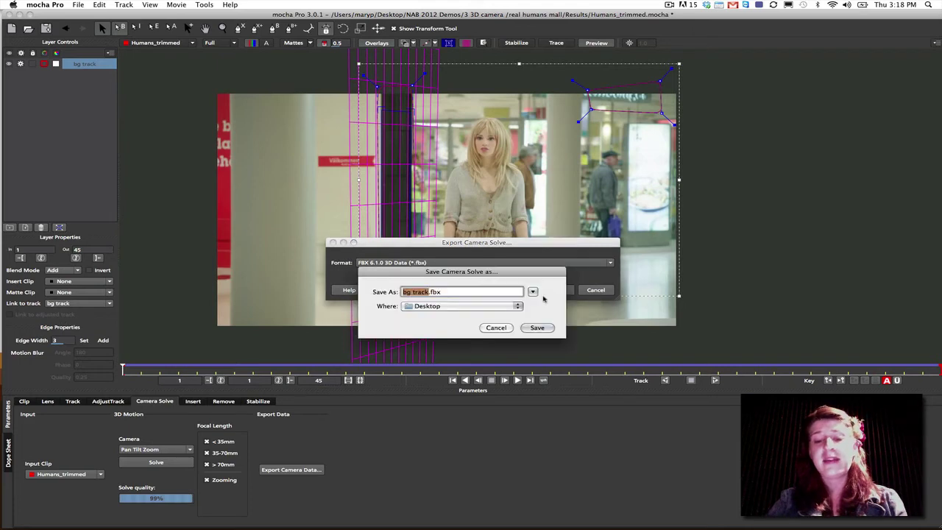
click(534, 329)
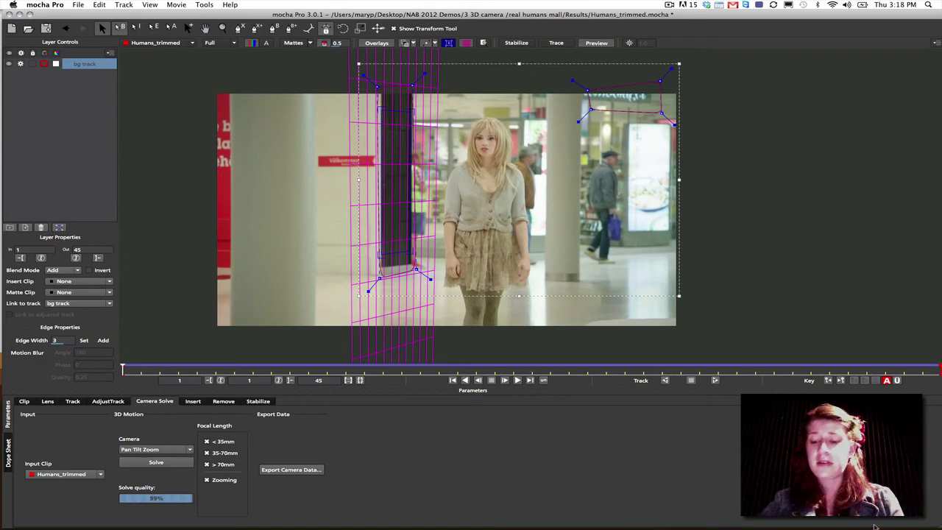
mouse_move(876, 527)
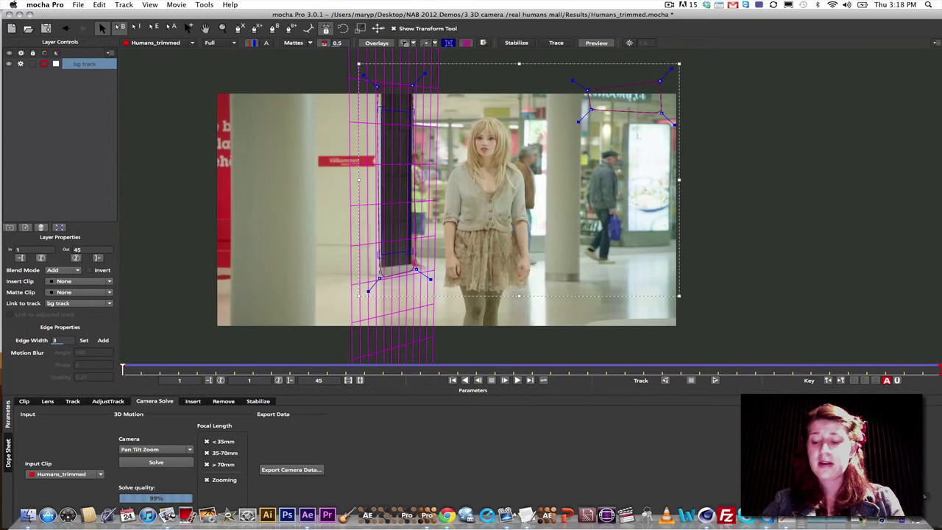
click(875, 519)
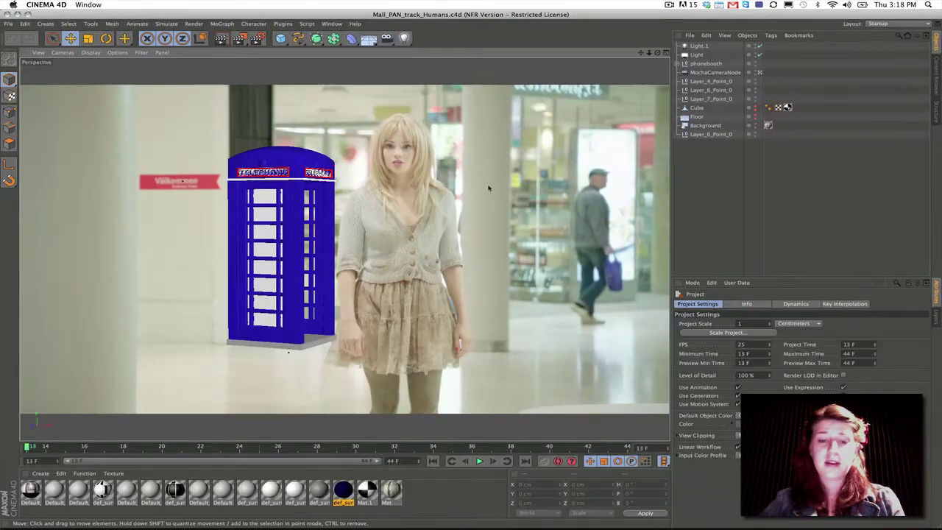
Inspect the Background object's texture tag, then select the phonebooth object
click(708, 126)
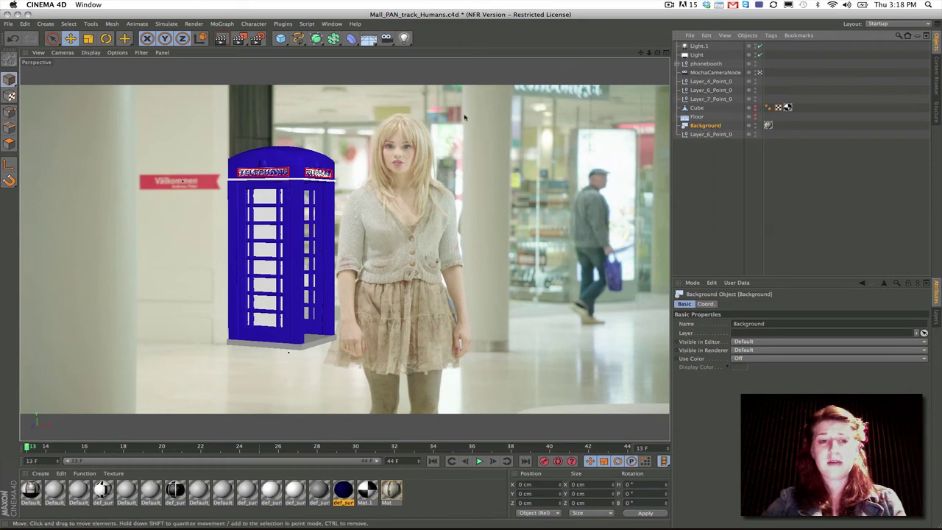
click(769, 127)
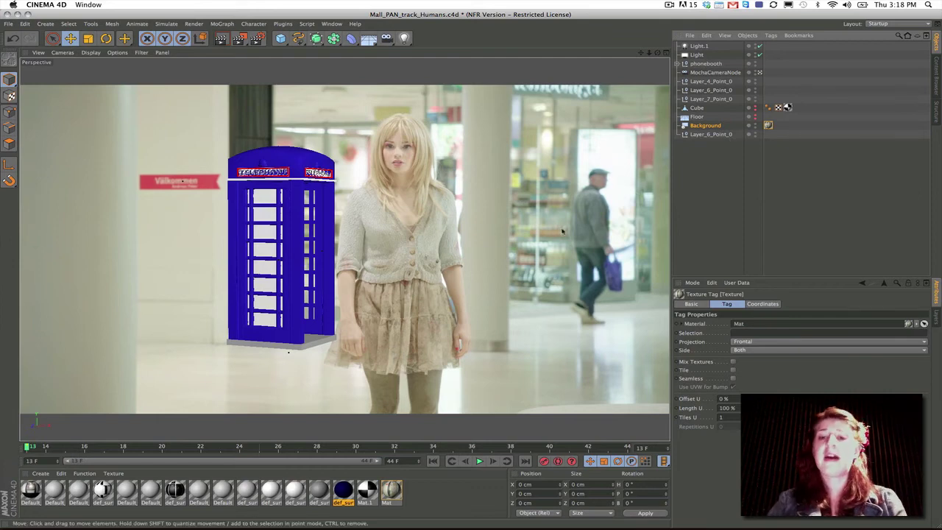
click(704, 64)
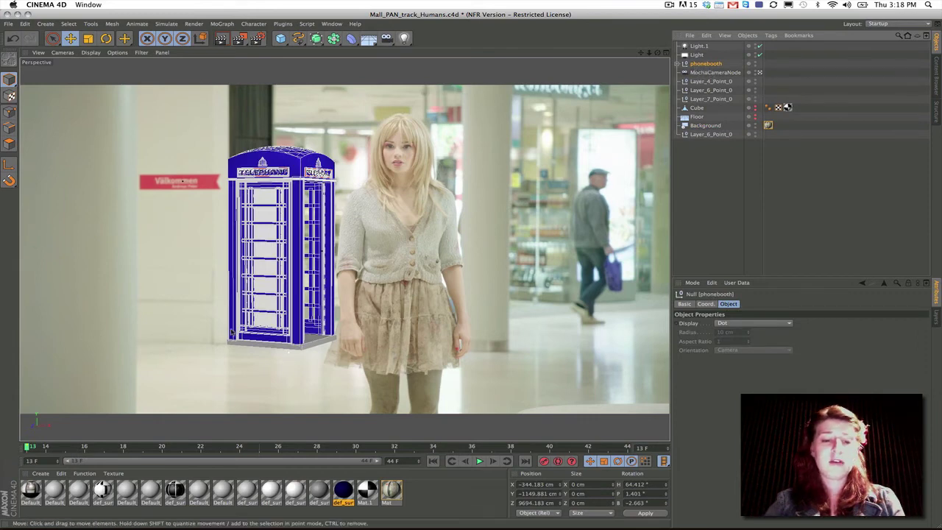
Step and play the shot forward, then stop it, checking the phone booth stays locked
mouse_move(31, 447)
mouse_down()
mouse_move(331, 453)
mouse_move(660, 437)
mouse_move(178, 421)
mouse_move(13, 442)
mouse_up()
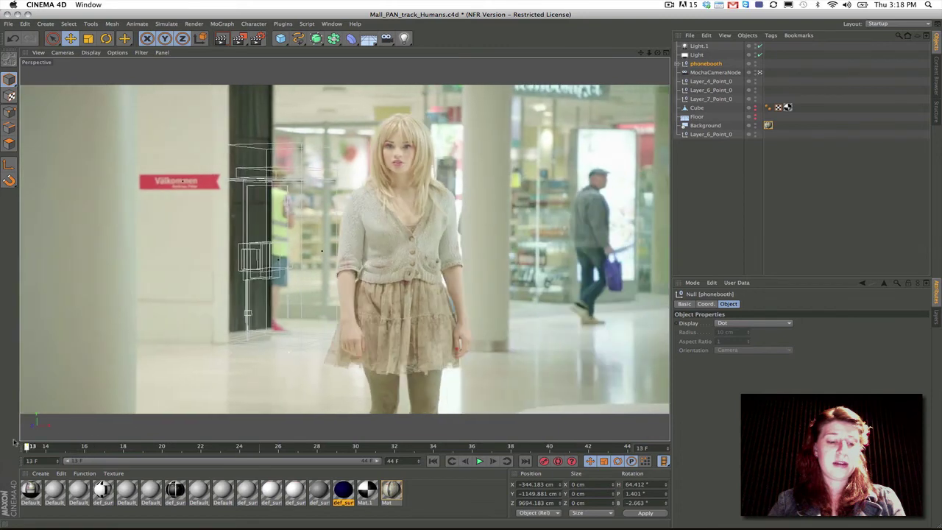
click(479, 462)
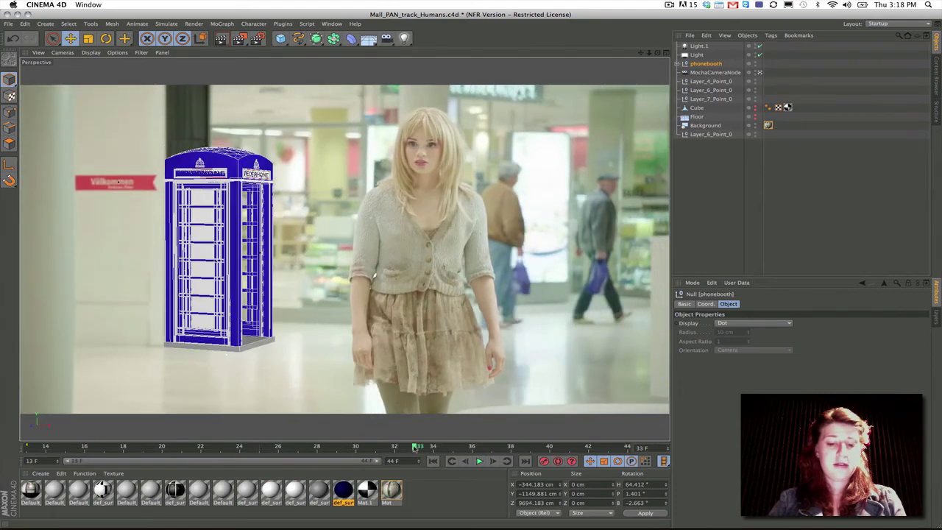
key(F8)
key(F8)
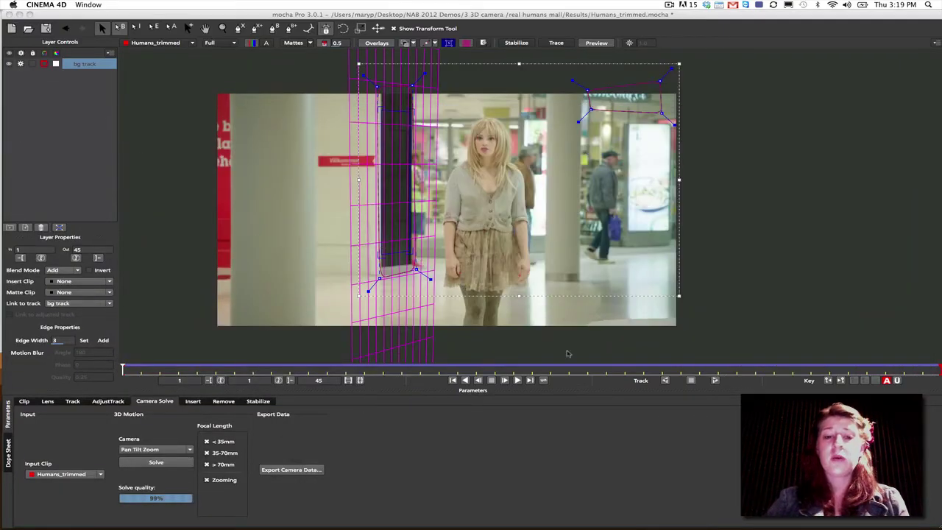
Open TANK.mocha from Desktop > NAB 2012 Demos > 3 3D camera > TANK > Results, discarding Humans_trimmed changes
drag(64, 14, 63, 15)
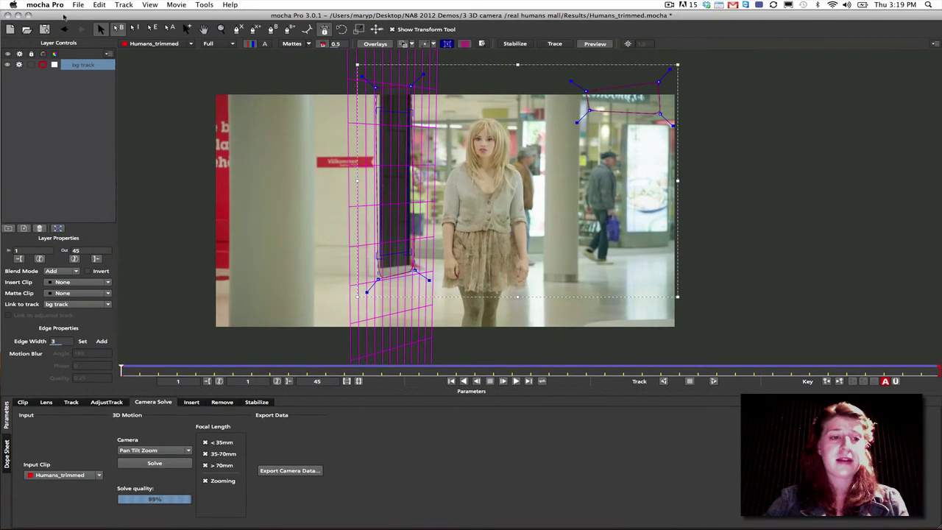
click(79, 5)
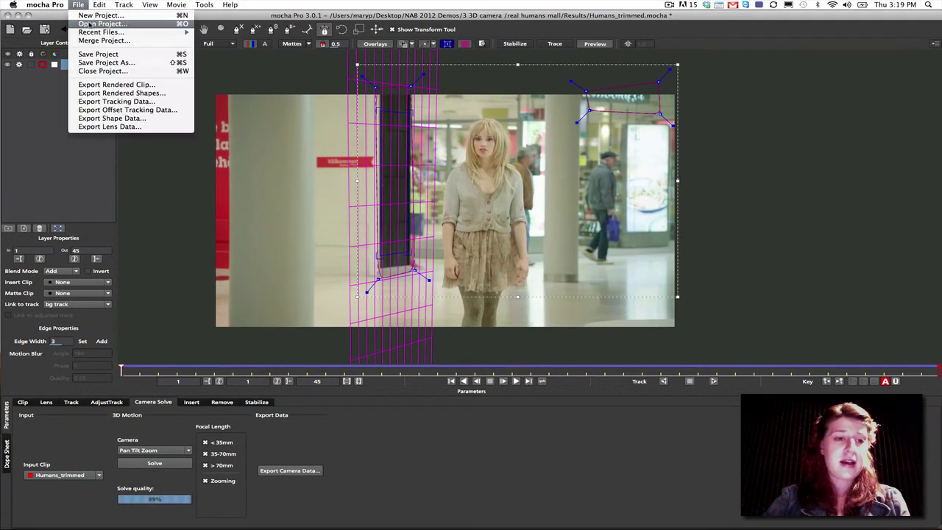
click(92, 24)
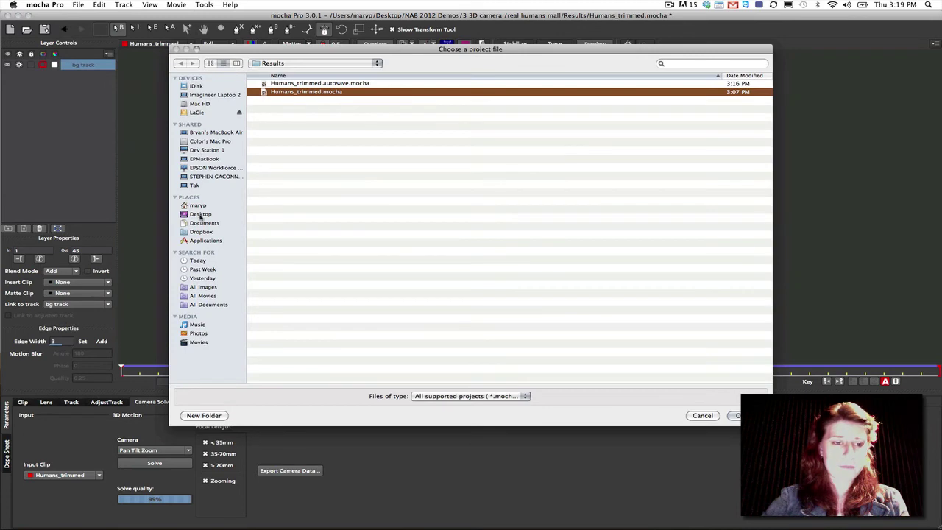
click(200, 214)
double_click(281, 100)
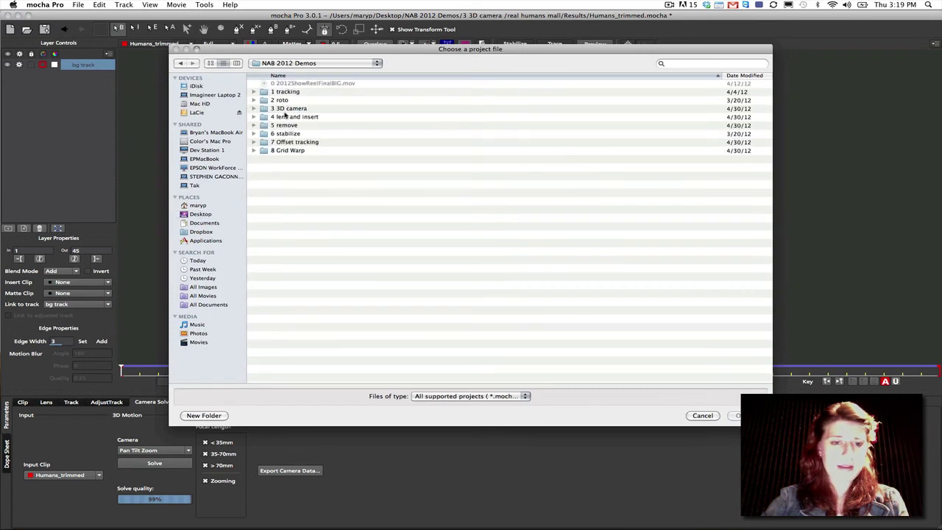
double_click(282, 109)
double_click(284, 108)
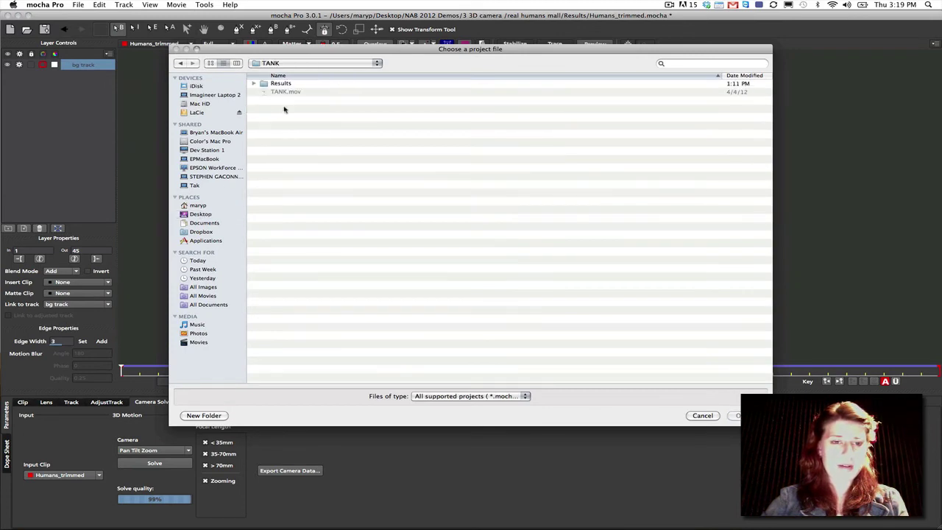
double_click(281, 84)
double_click(289, 92)
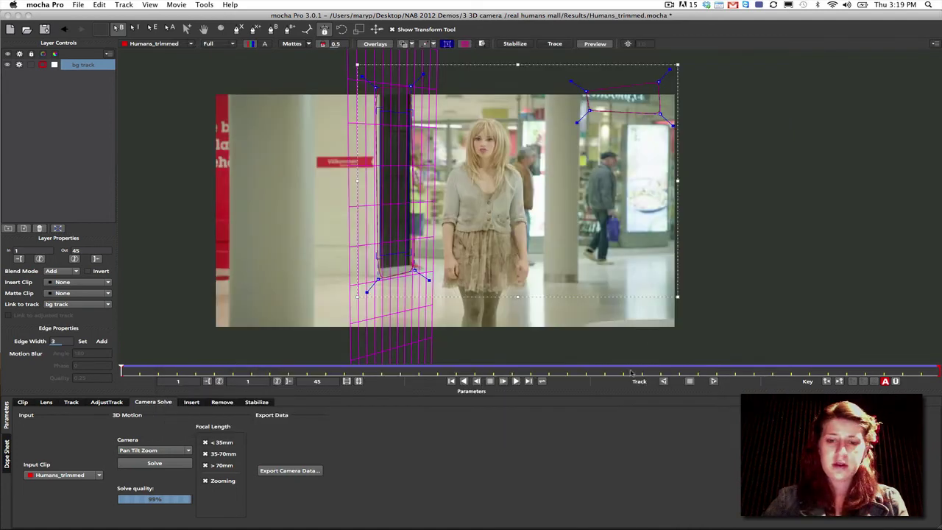
click(468, 66)
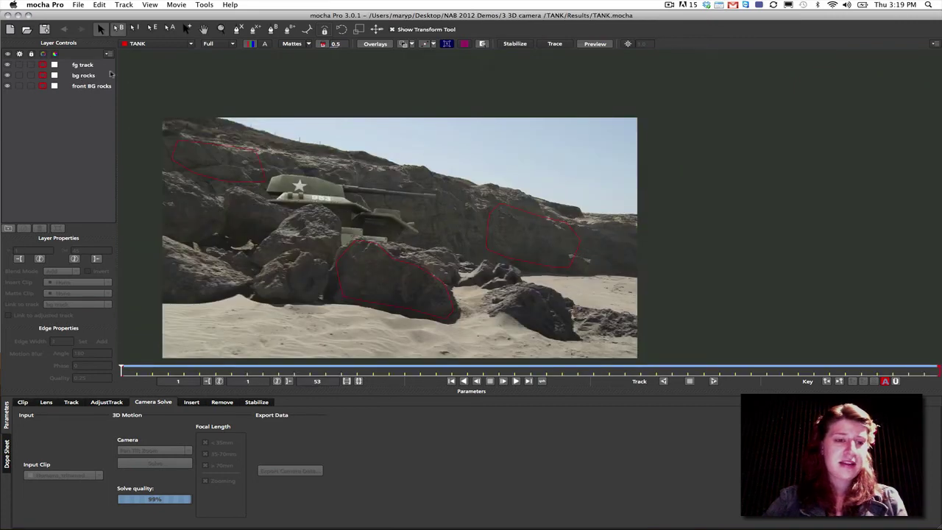
Set the tank solve's camera motion to Large Parallax Change and play the clip to review it
click(90, 85)
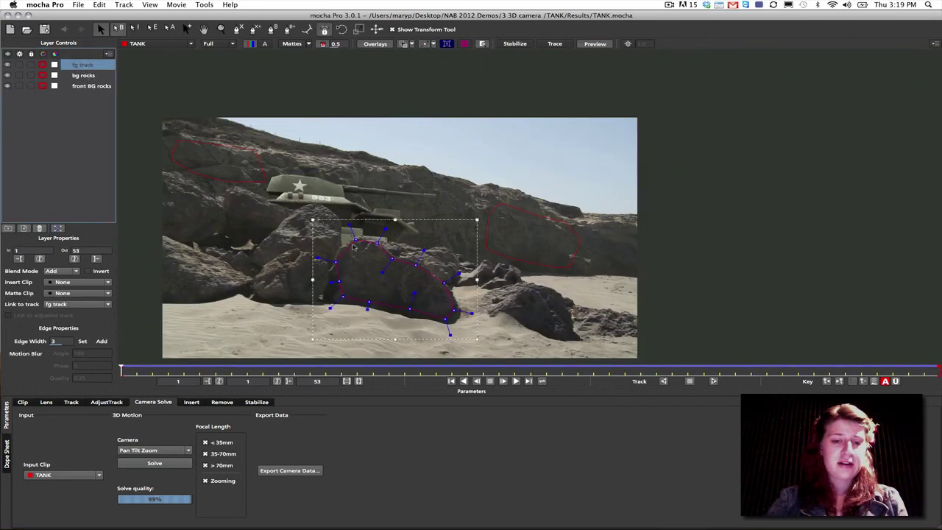
click(224, 182)
click(497, 231)
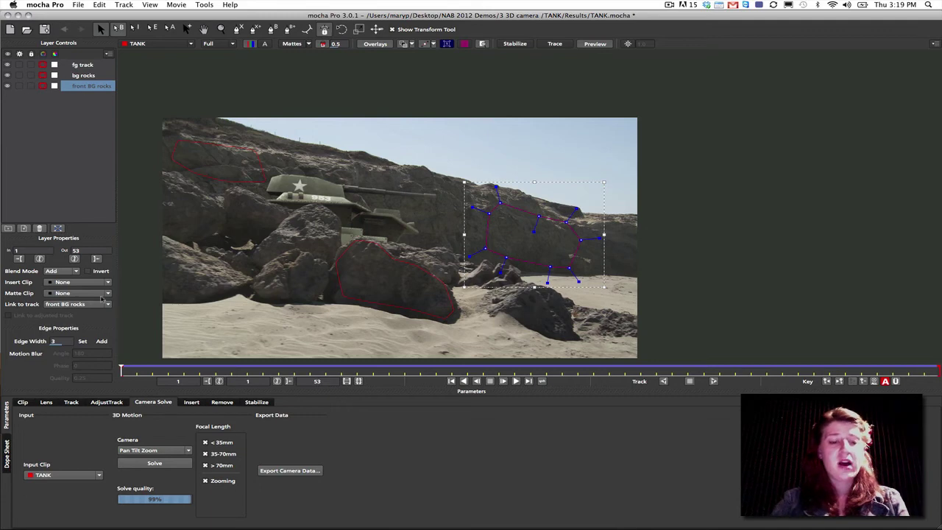
click(154, 451)
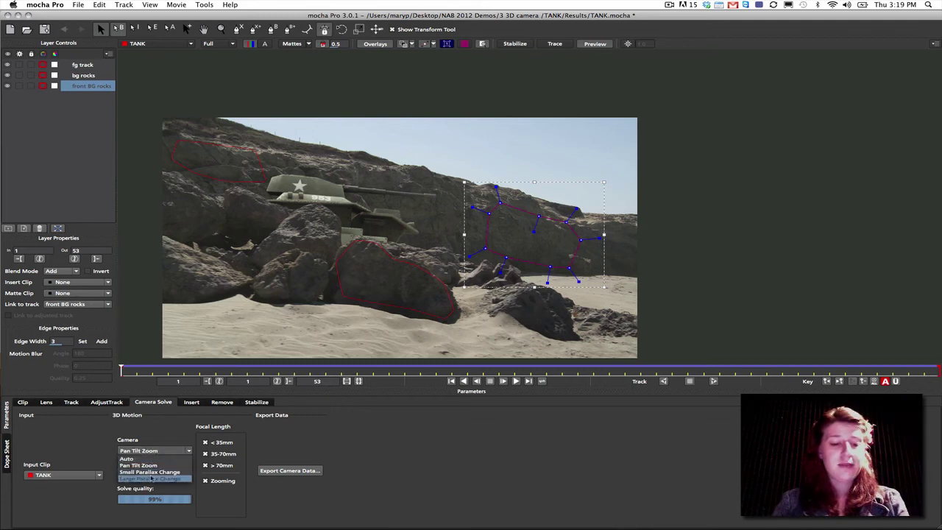
click(152, 478)
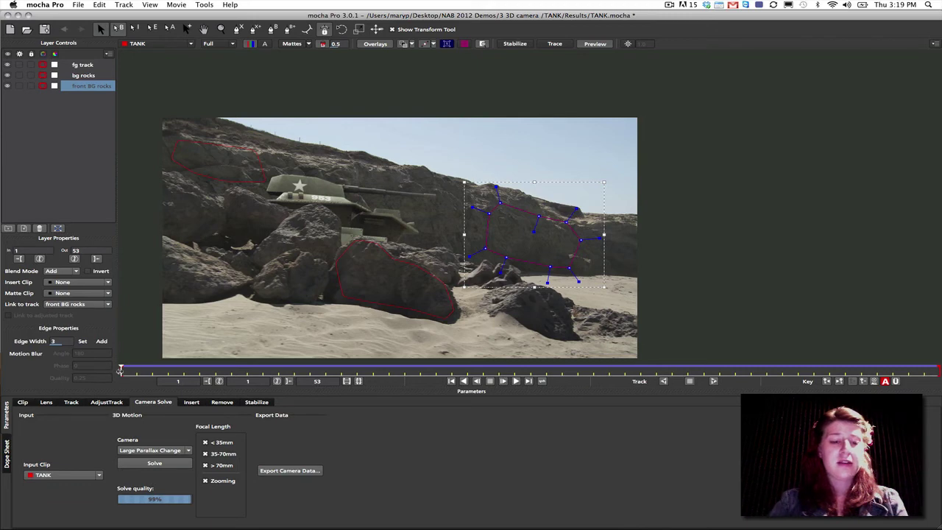
click(503, 381)
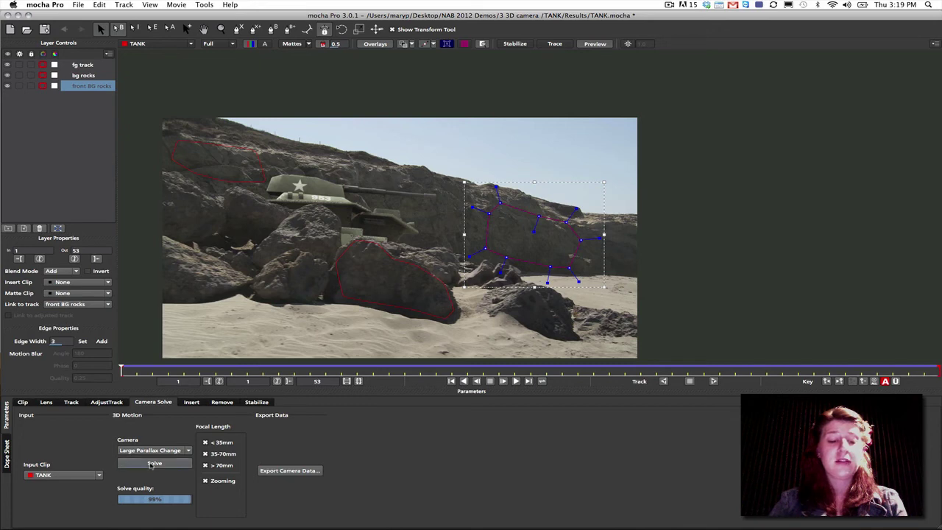
Choose After Effects 3D Motion Data as the camera export format, then switch to After Effects
click(290, 475)
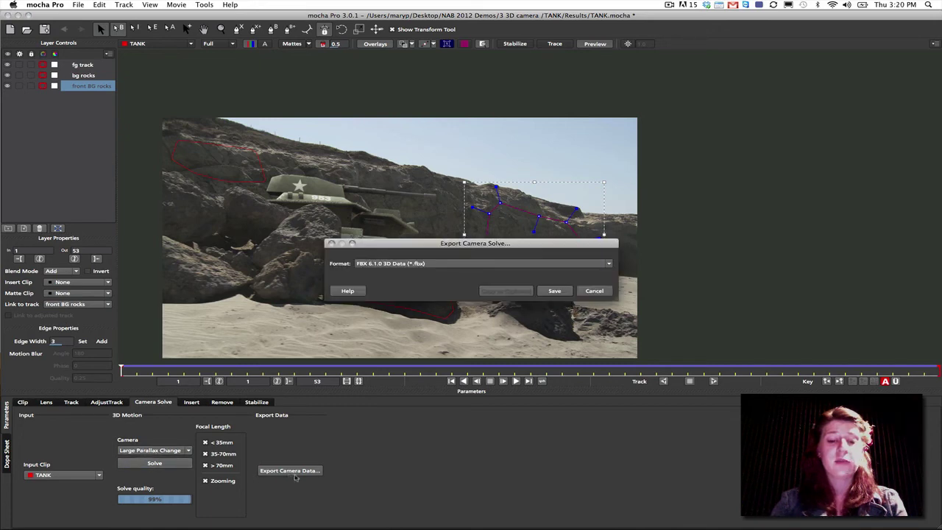
click(442, 265)
click(441, 272)
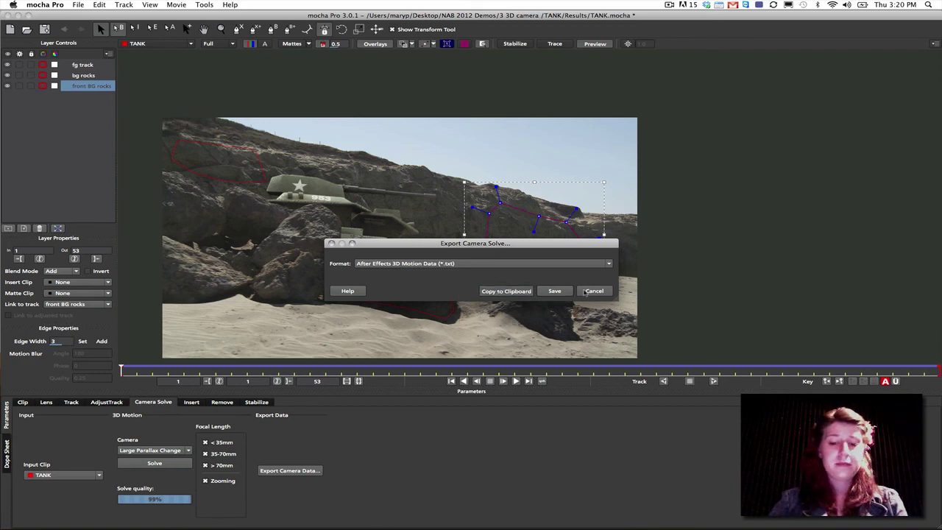
mouse_move(394, 527)
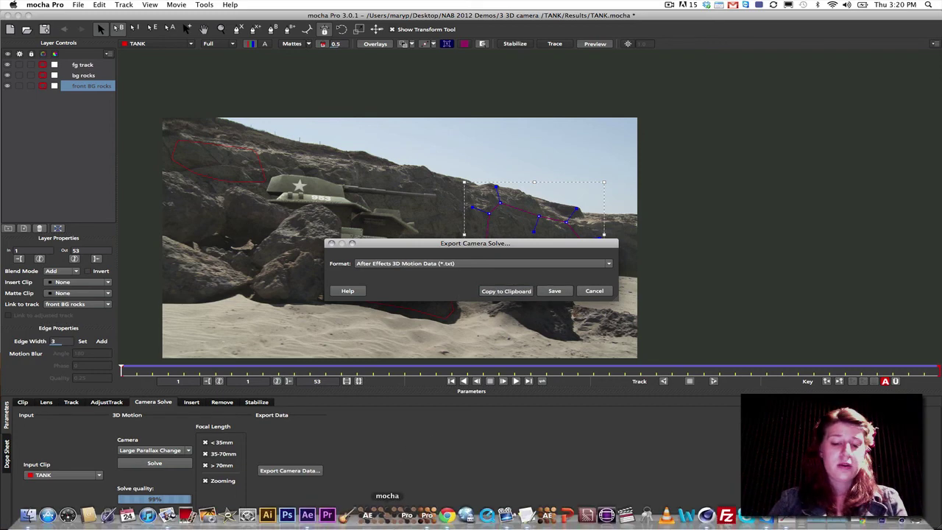
click(308, 514)
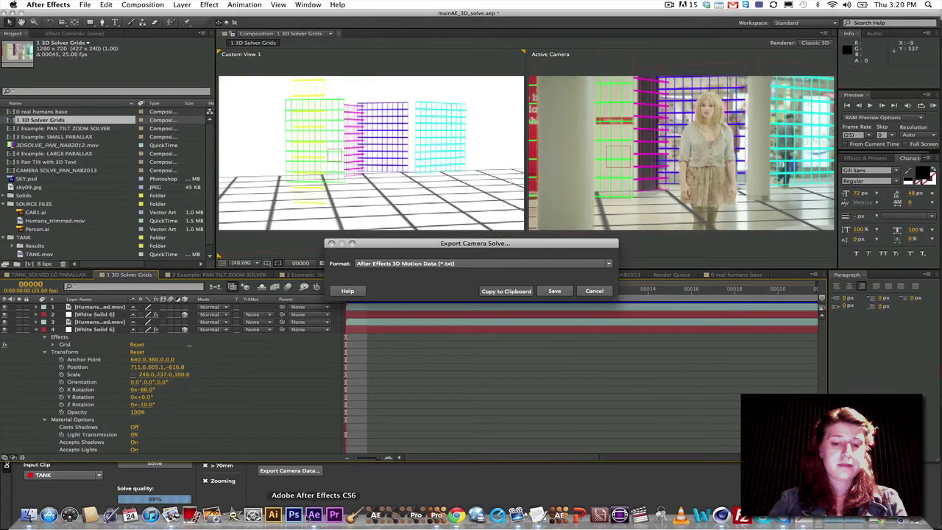
Close the export dialog and open the TANK_SOLVED LG PARALLAX composition from the TANK folder
click(555, 292)
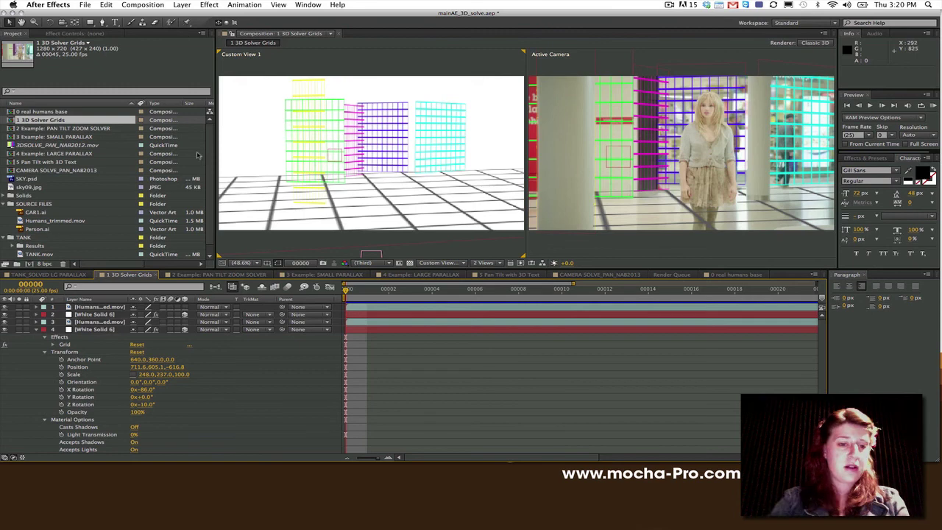
scroll(200, 156, down, 1)
click(22, 228)
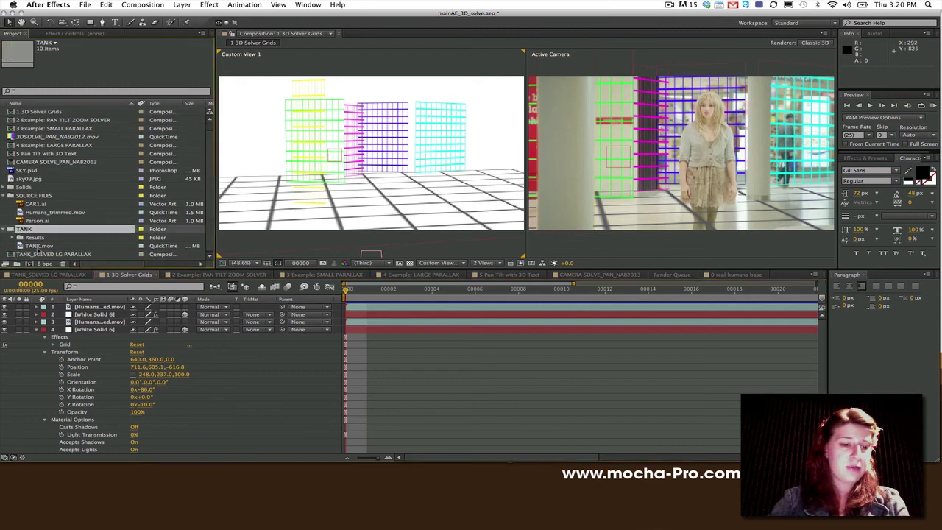
double_click(29, 254)
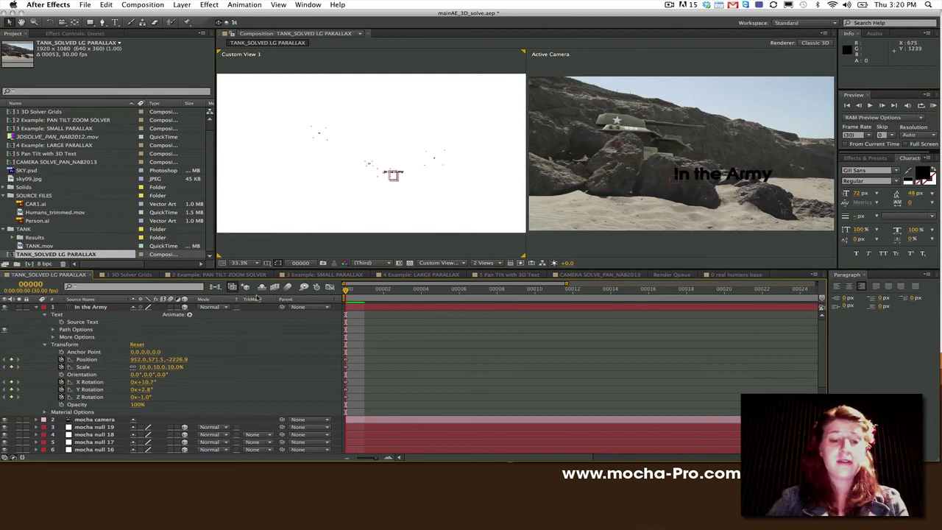
Select the mocha camera layer, move ahead to frame 10, and start the preview
click(81, 420)
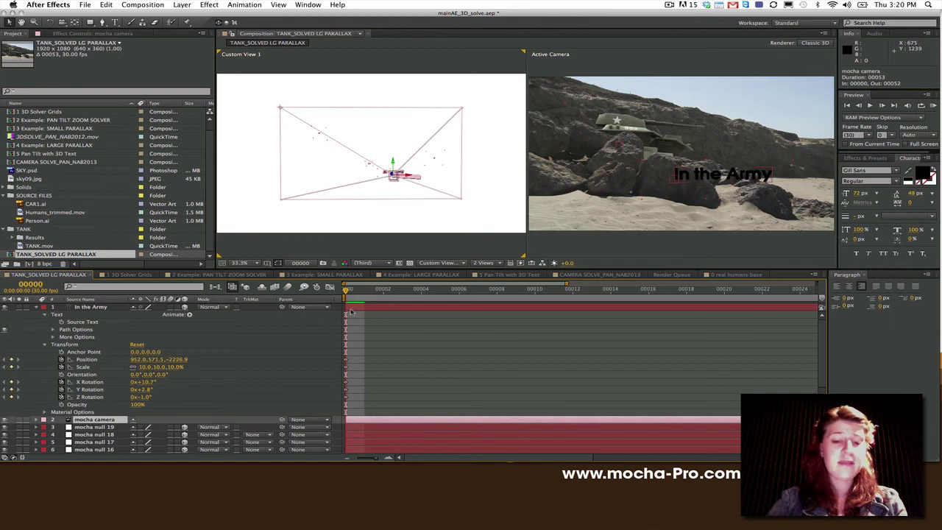
drag(347, 291, 365, 289)
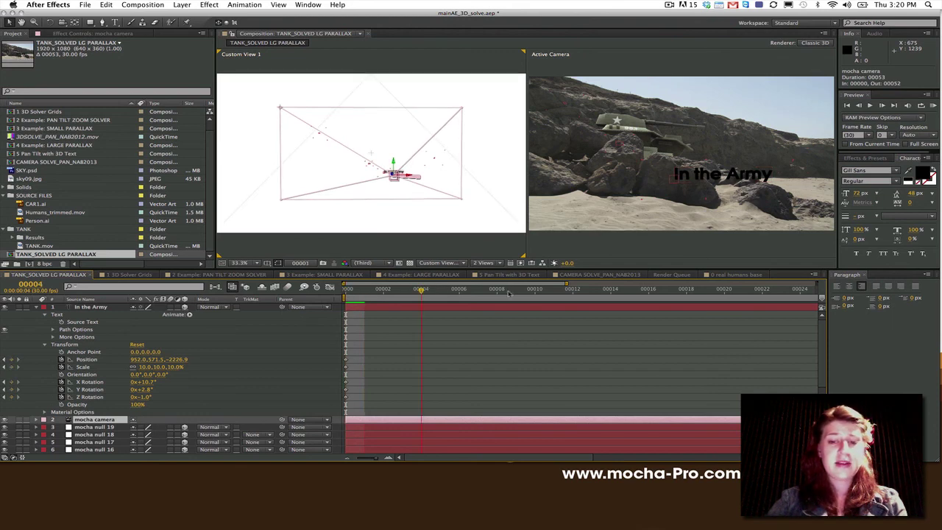
click(535, 288)
key(space)
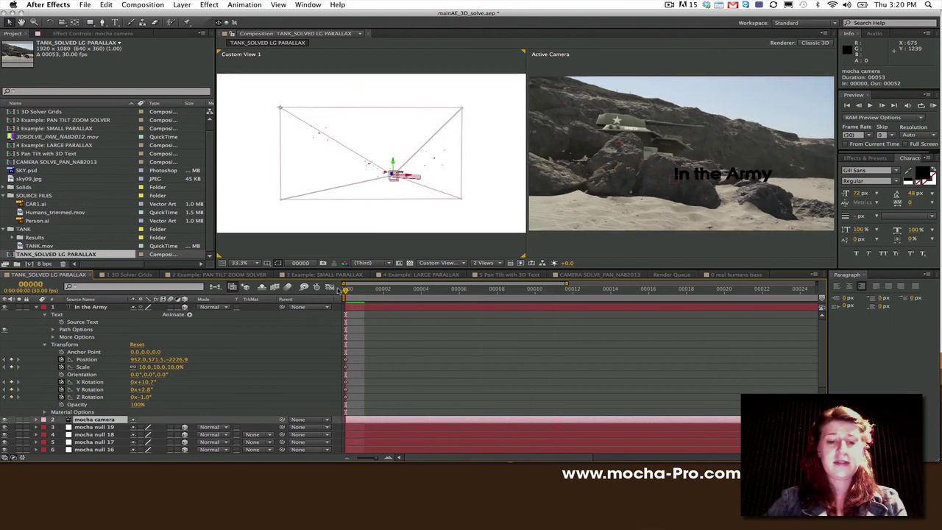